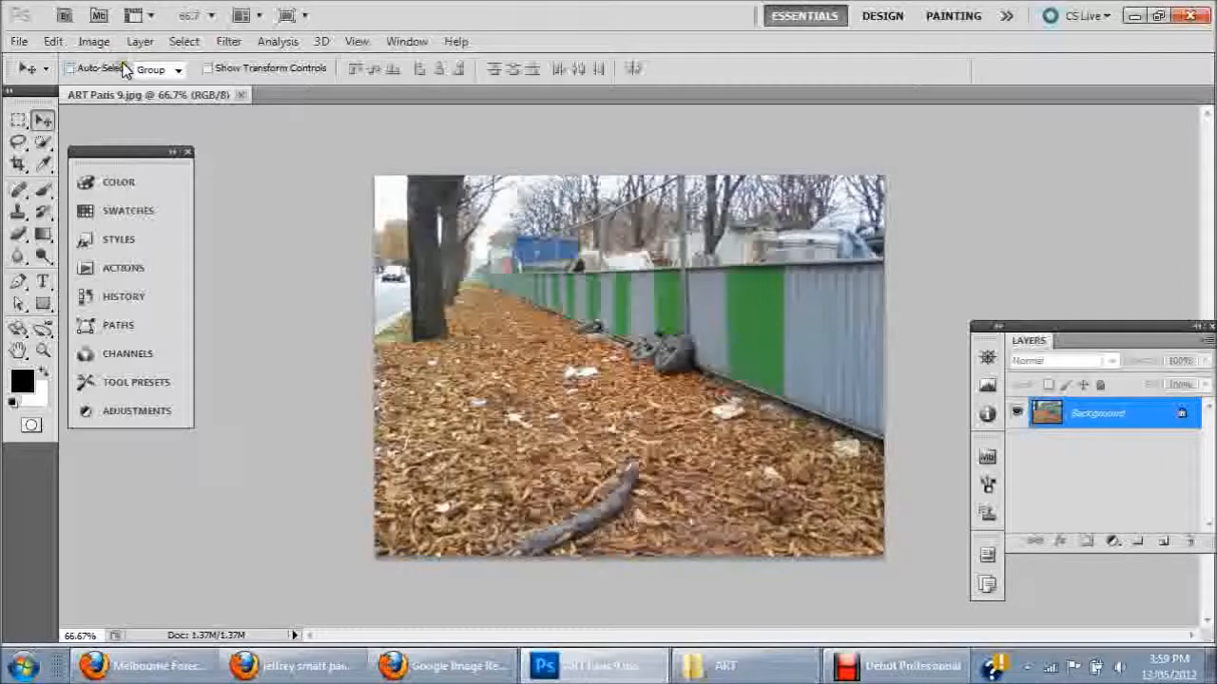
Open the Poster image from the Lesson 9 VP folder
click(19, 42)
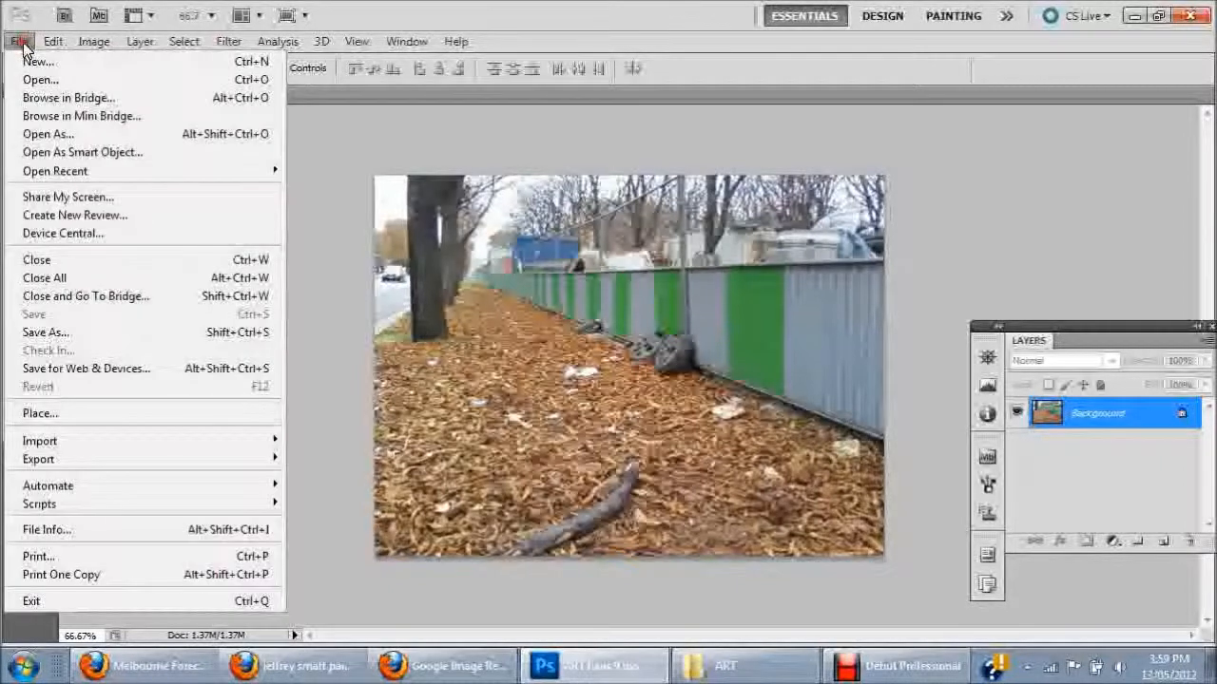
click(19, 41)
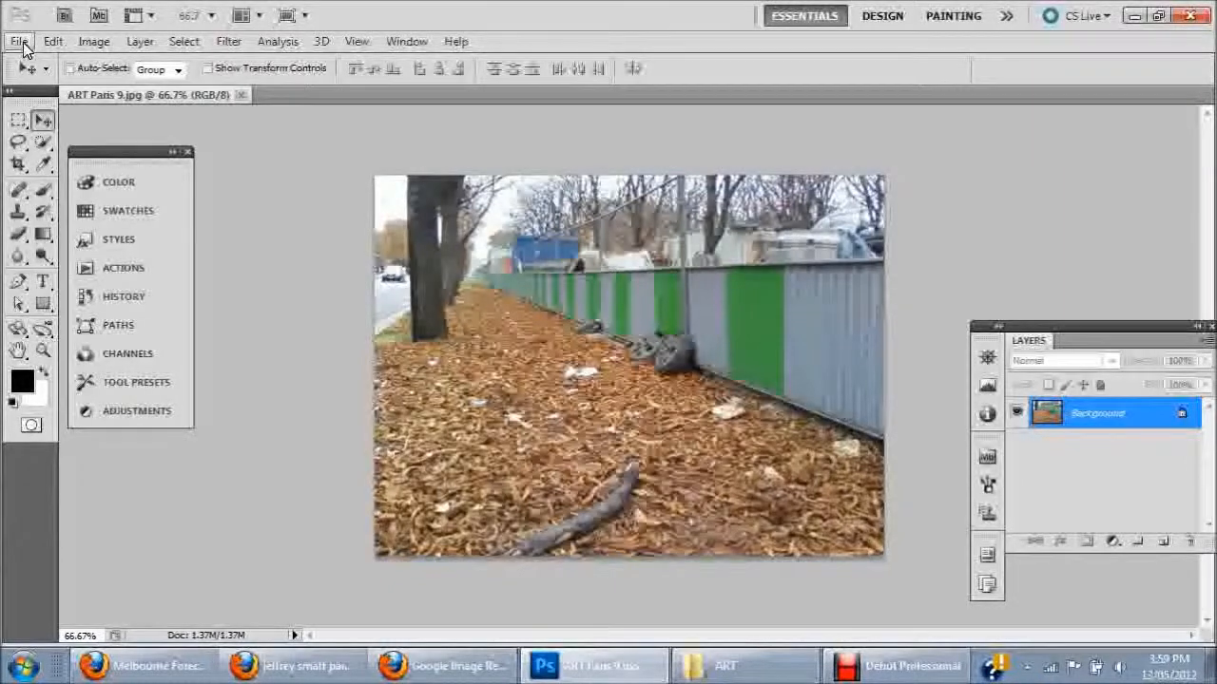
click(17, 42)
click(38, 80)
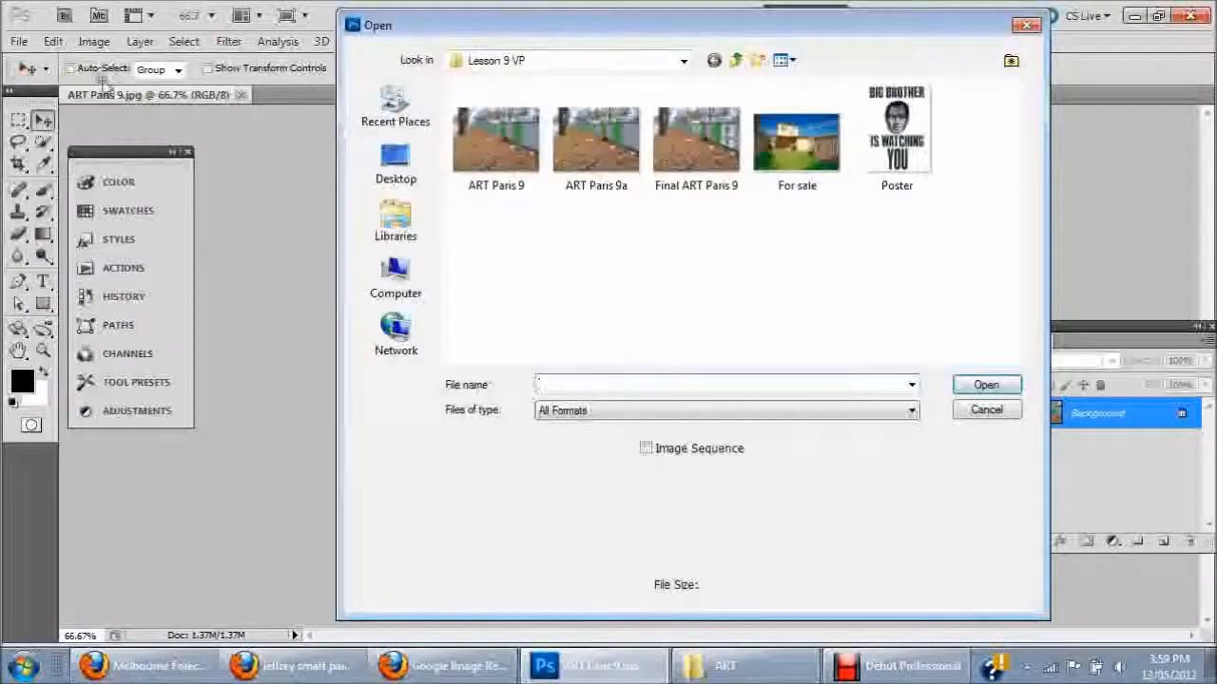
click(893, 152)
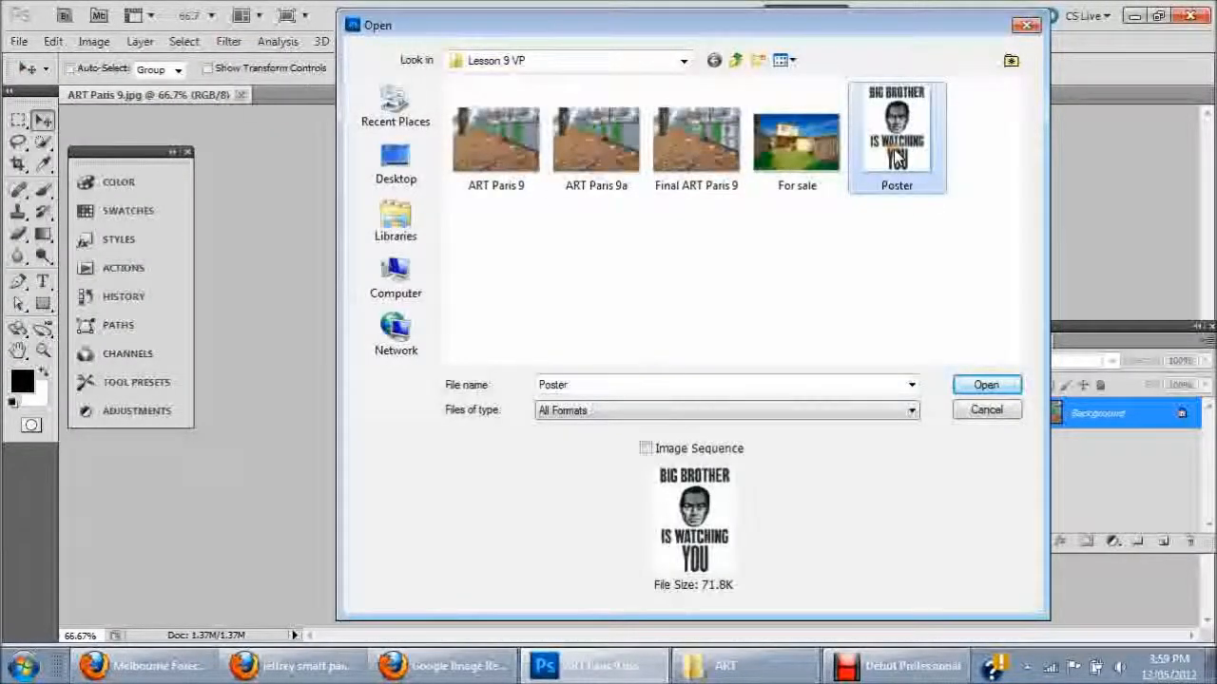
double_click(894, 151)
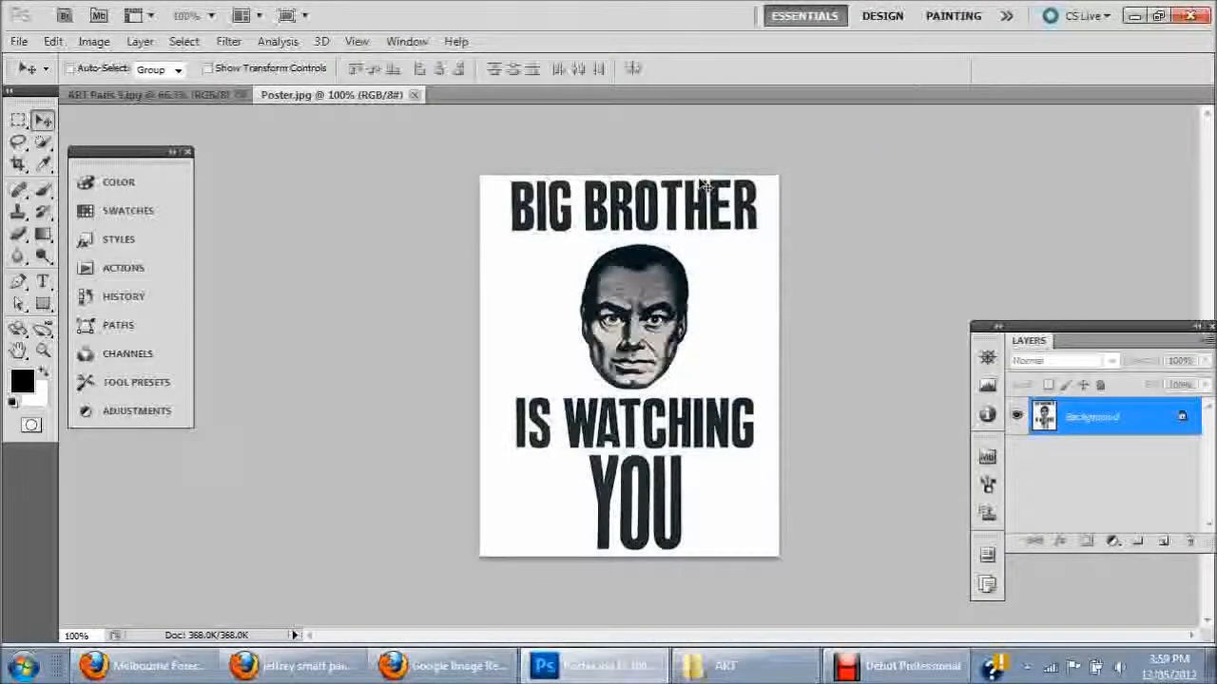
Select and copy the whole poster image and paste it into the ART Paris 9 photo
key(ctrl+a)
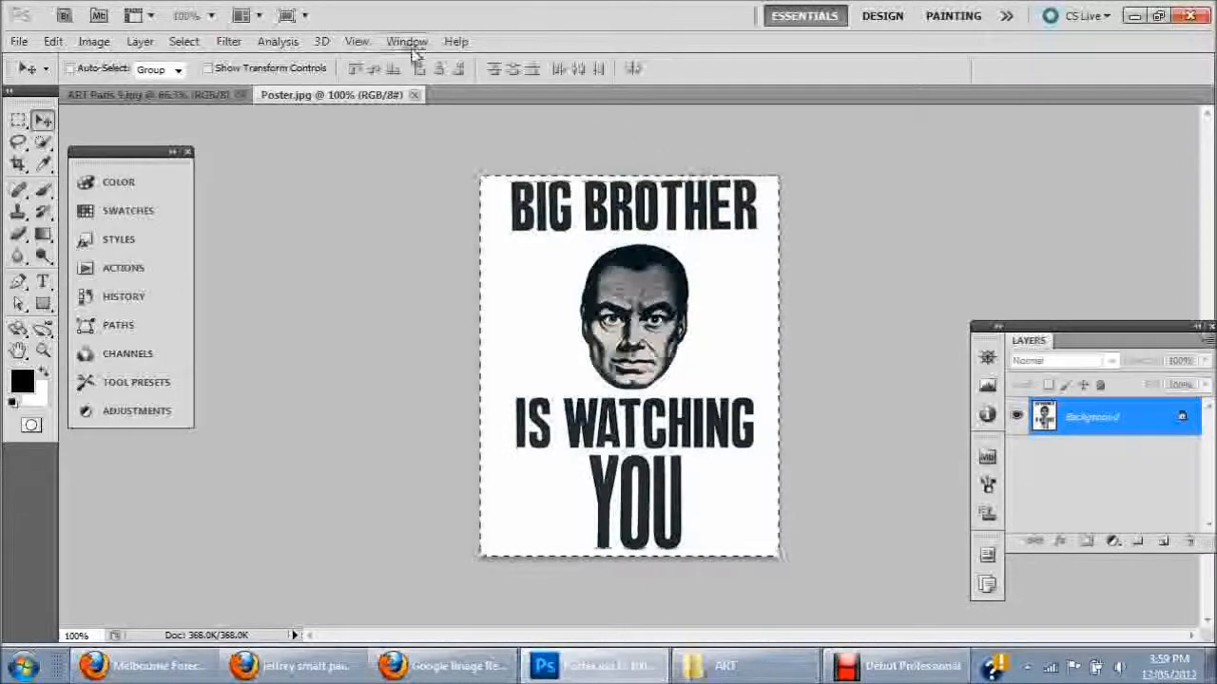
click(221, 96)
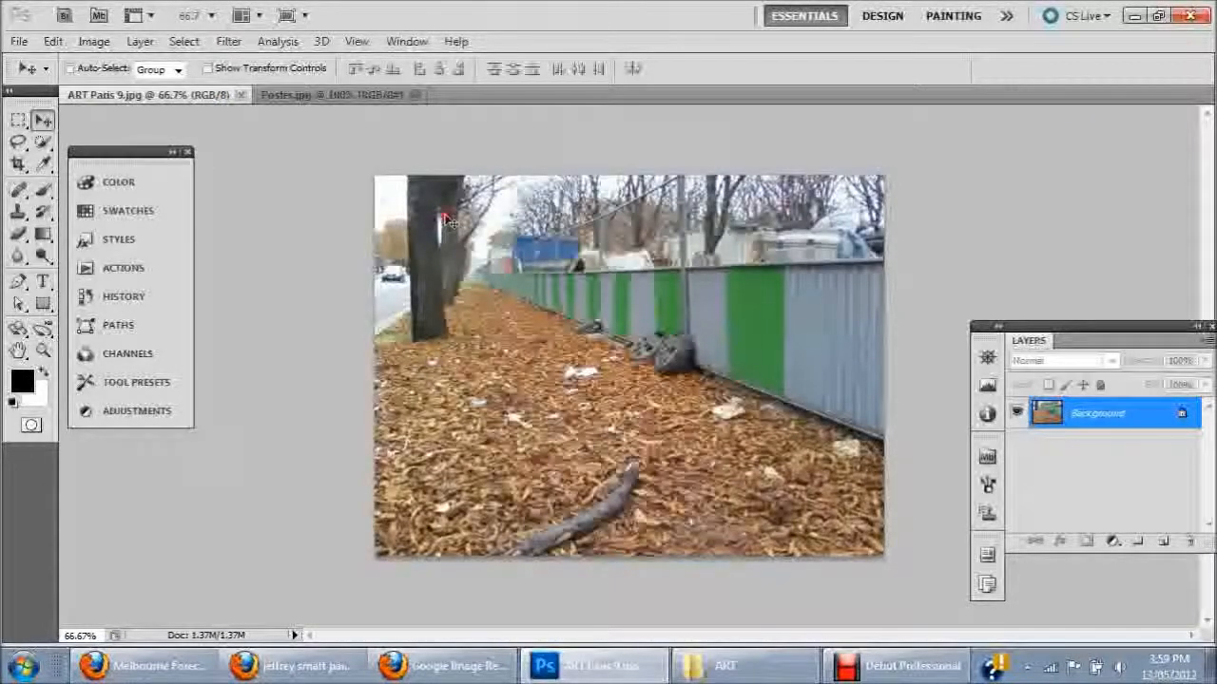
key(ctrl+v)
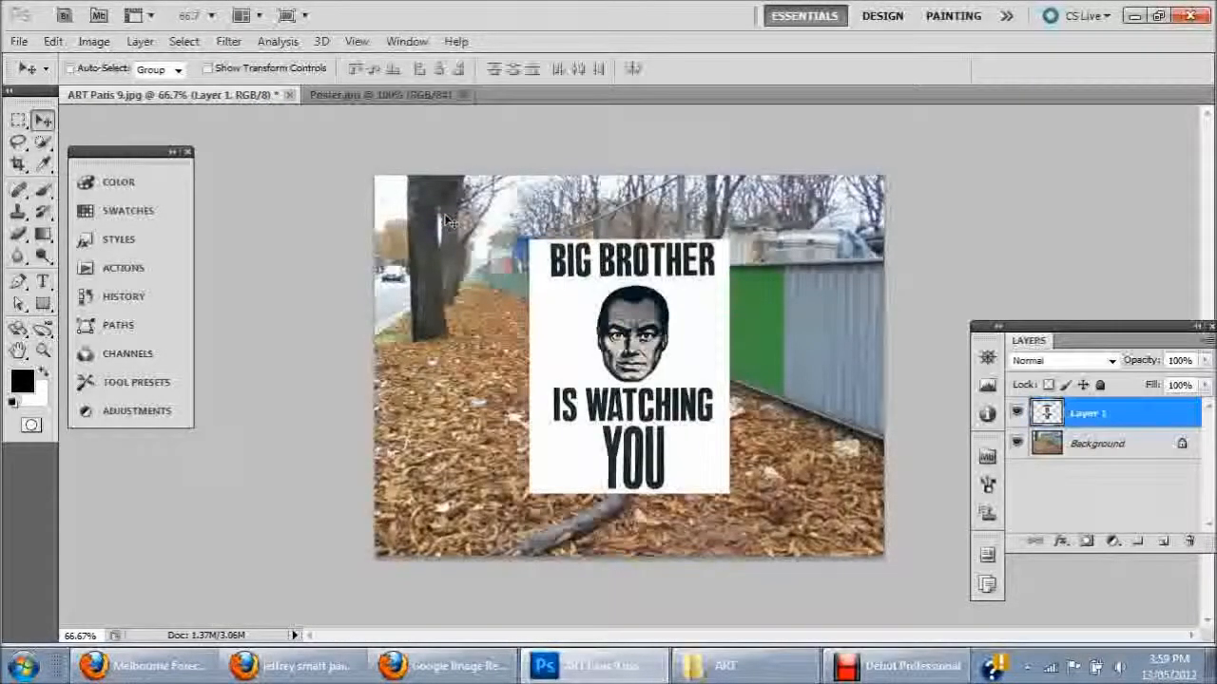
Scale the pasted poster to about 53% width and 48% height, and move it onto the nearest grey section of the fence
click(573, 312)
key(ctrl+t)
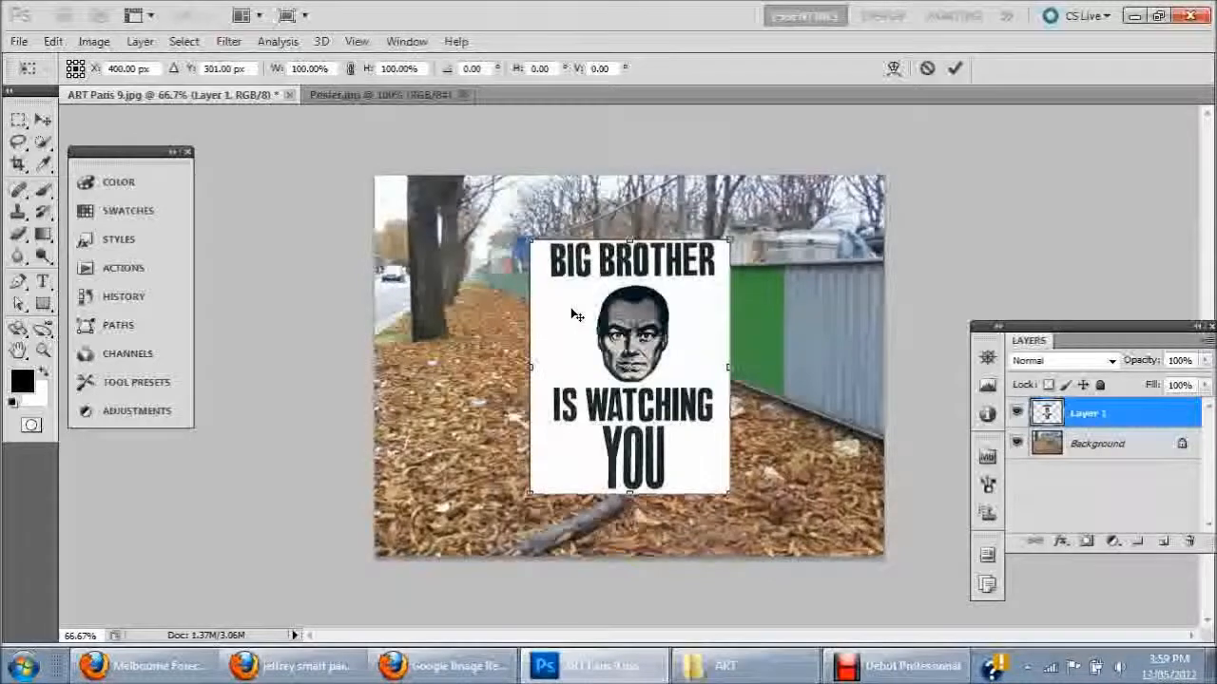
drag(528, 240, 625, 372)
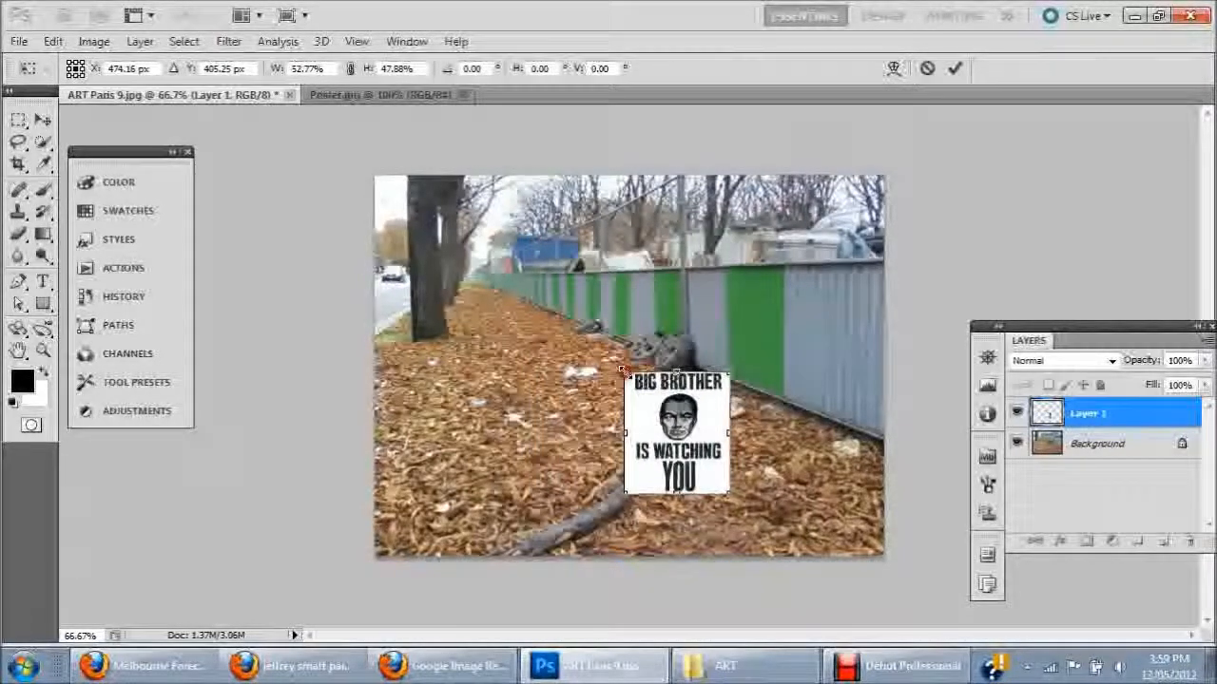
click(43, 120)
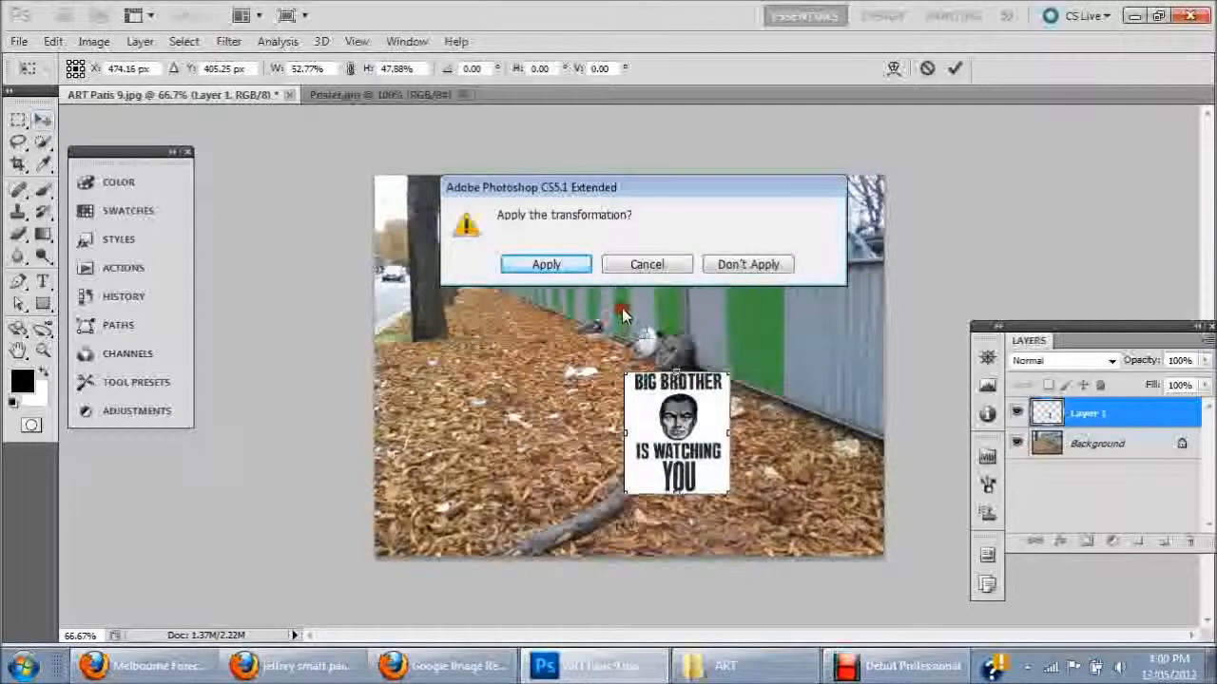
click(648, 265)
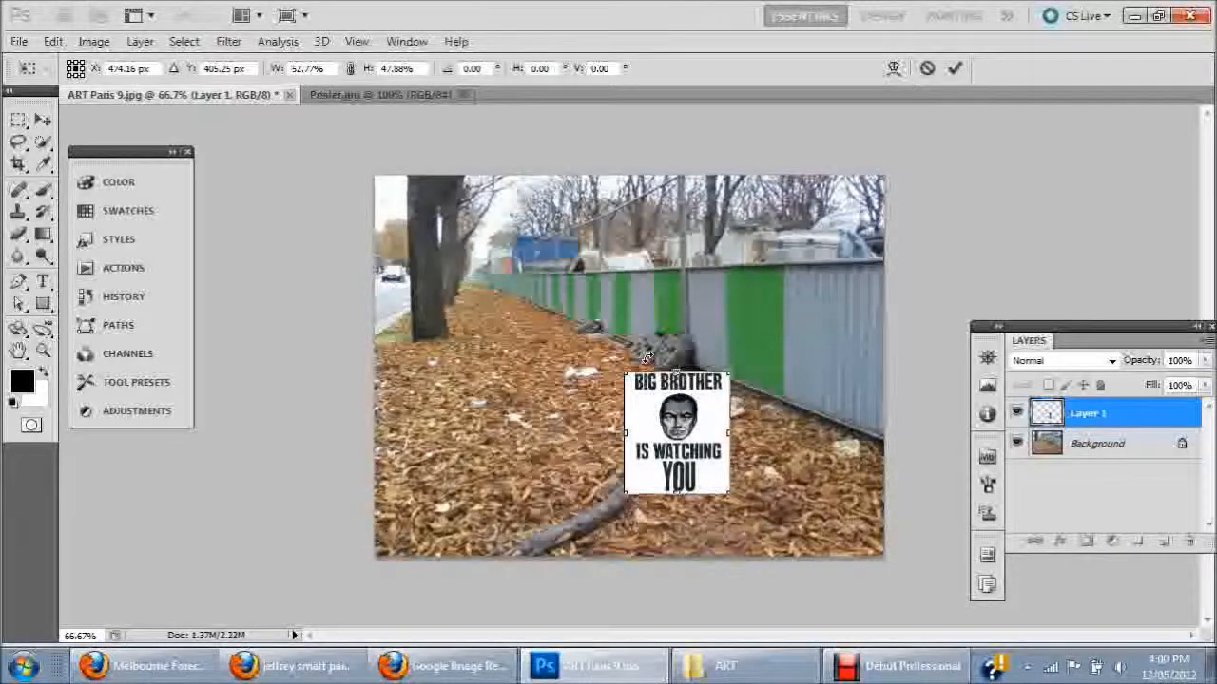
key(Return)
drag(644, 385, 788, 283)
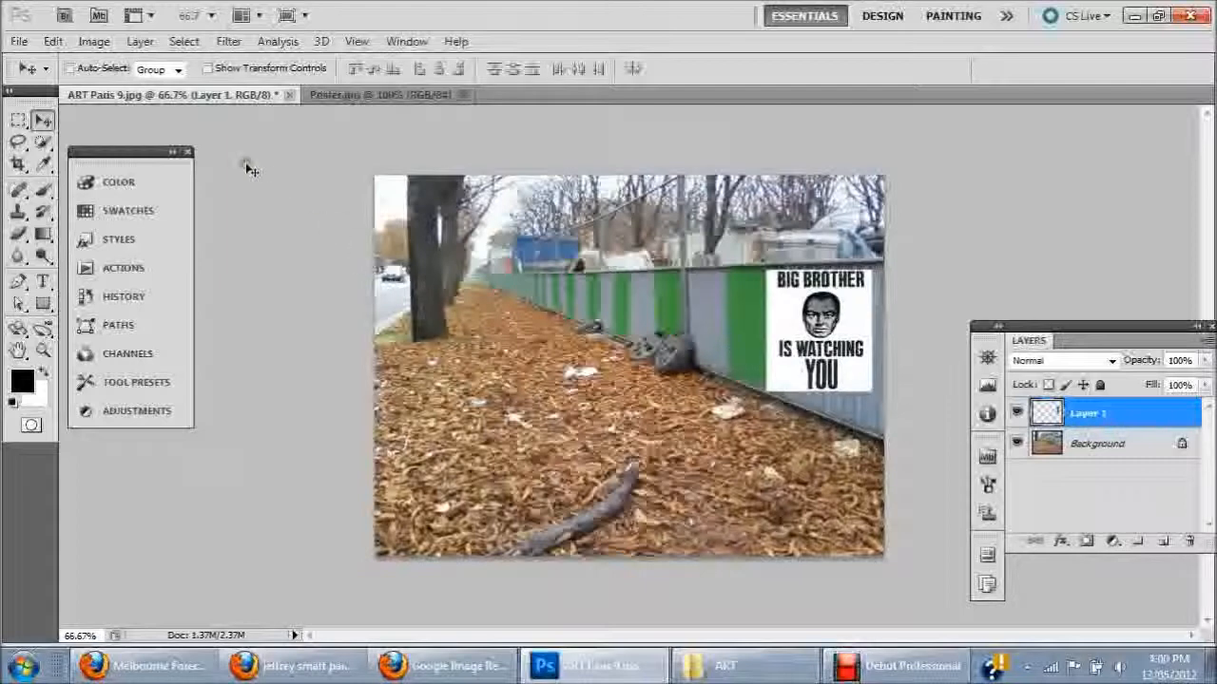
Open Final ART Paris 9 to examine how the posters follow the fence's perspective, and close it again
click(19, 41)
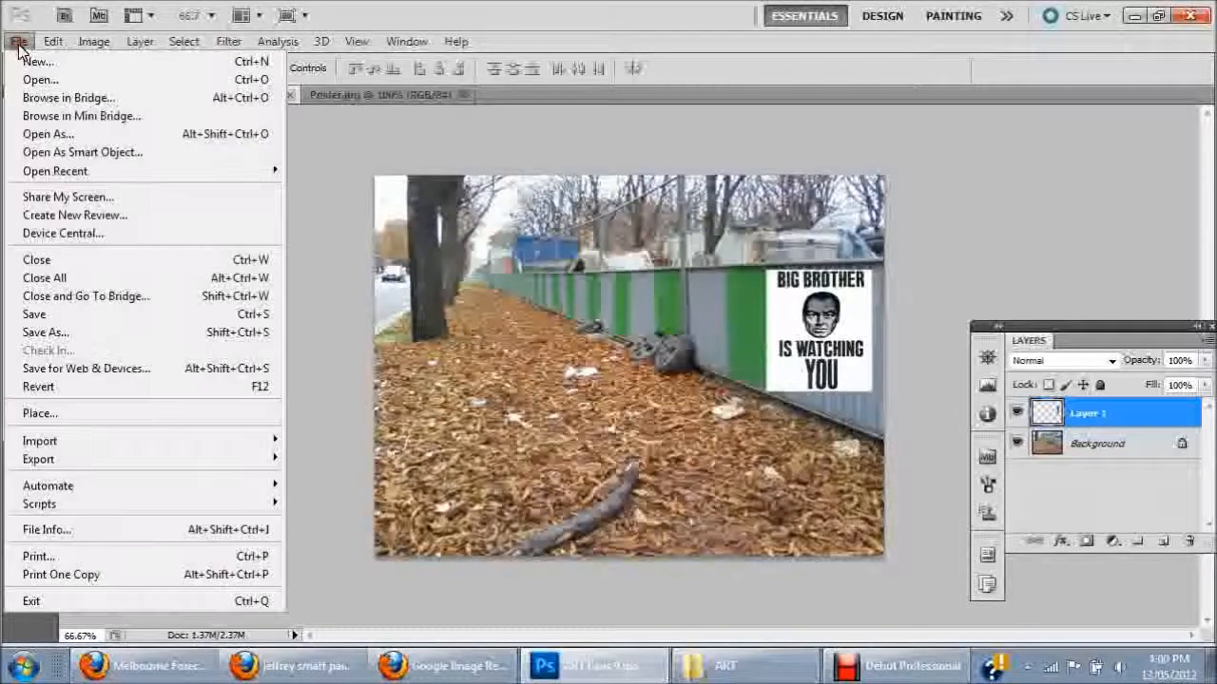
click(38, 80)
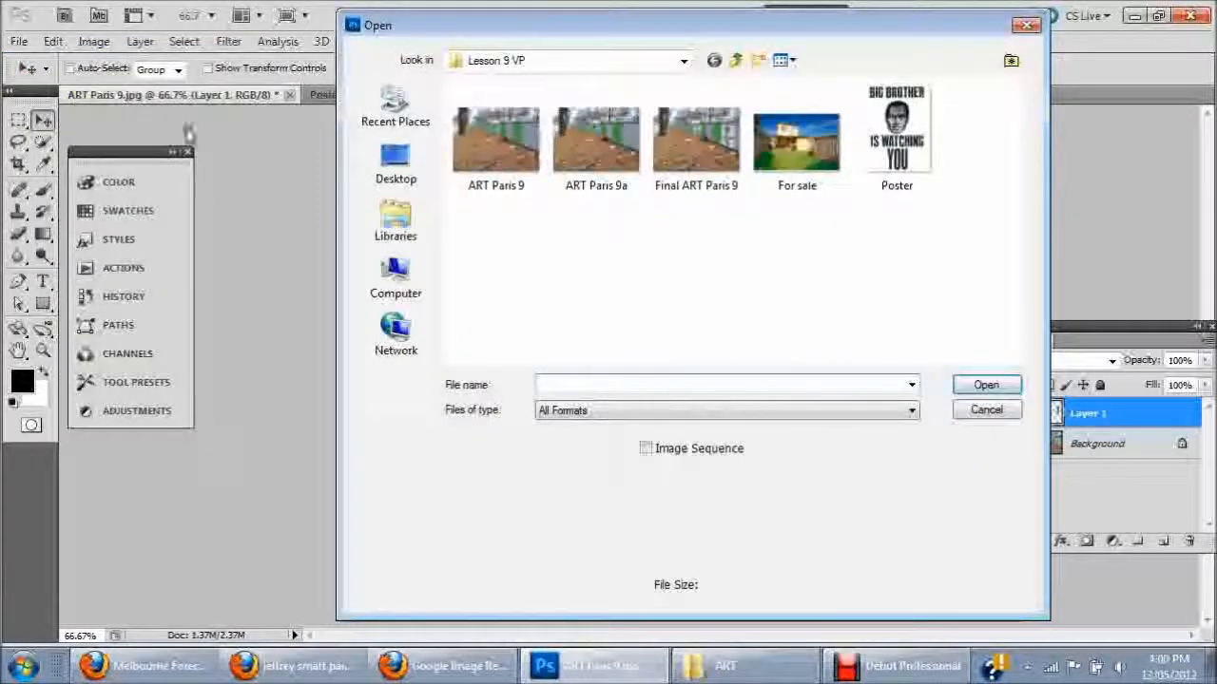
click(675, 180)
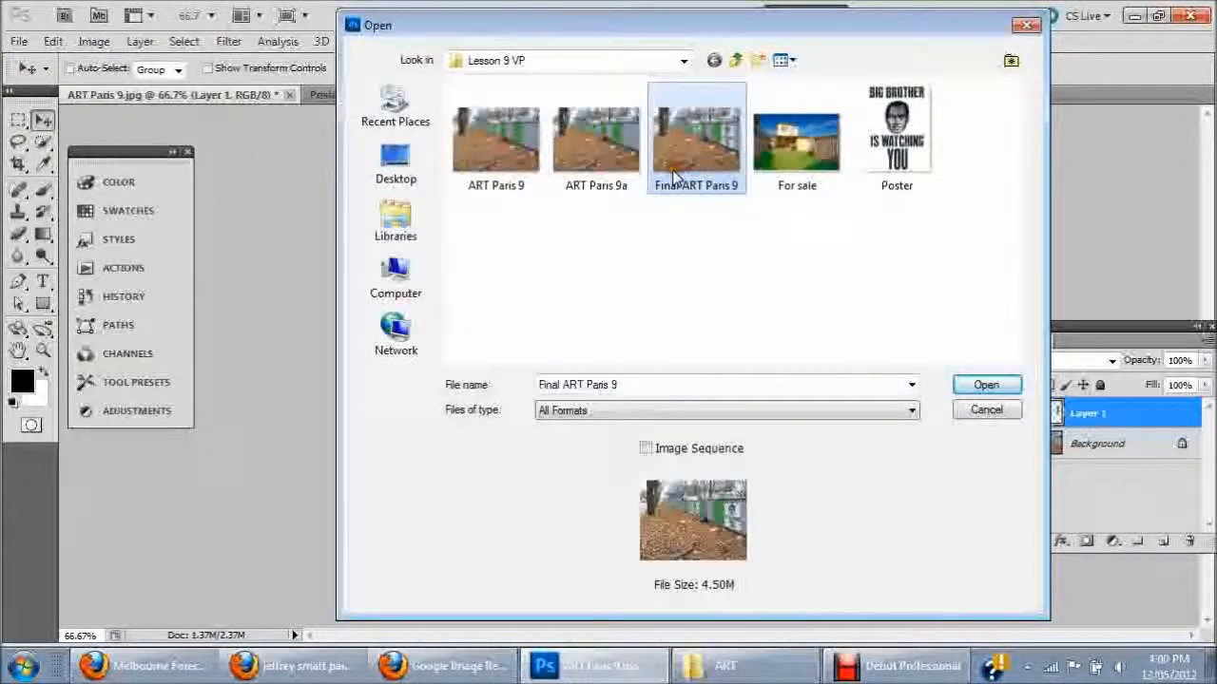
double_click(677, 179)
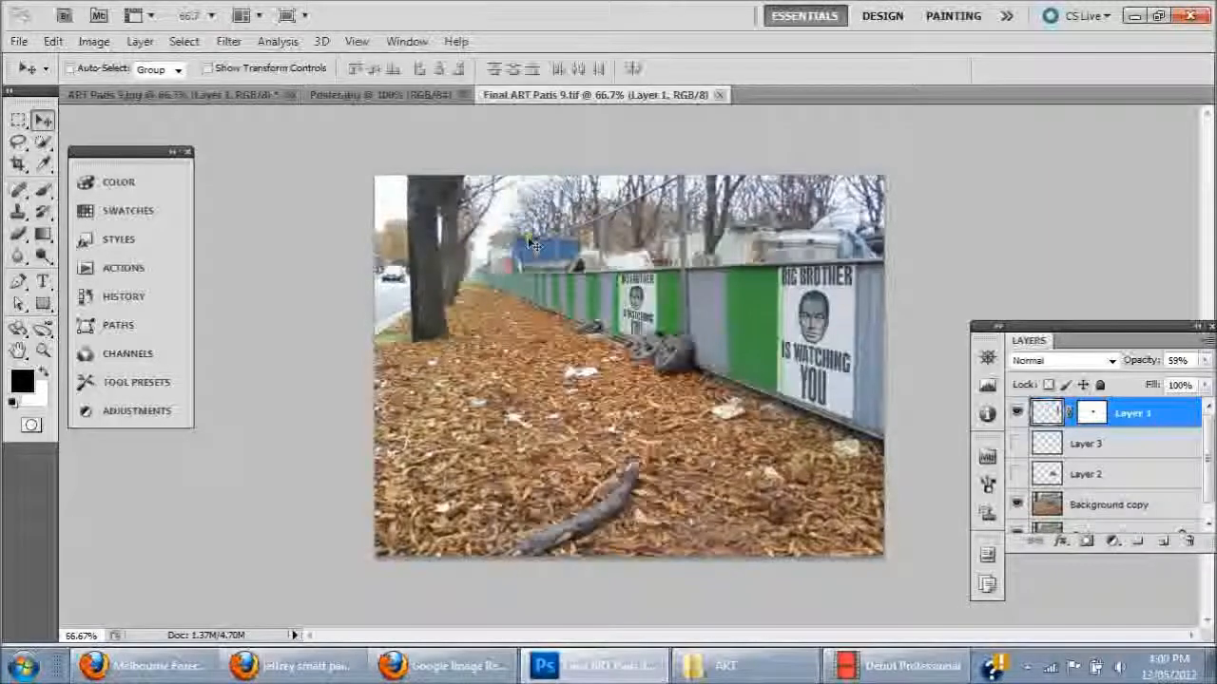
click(720, 95)
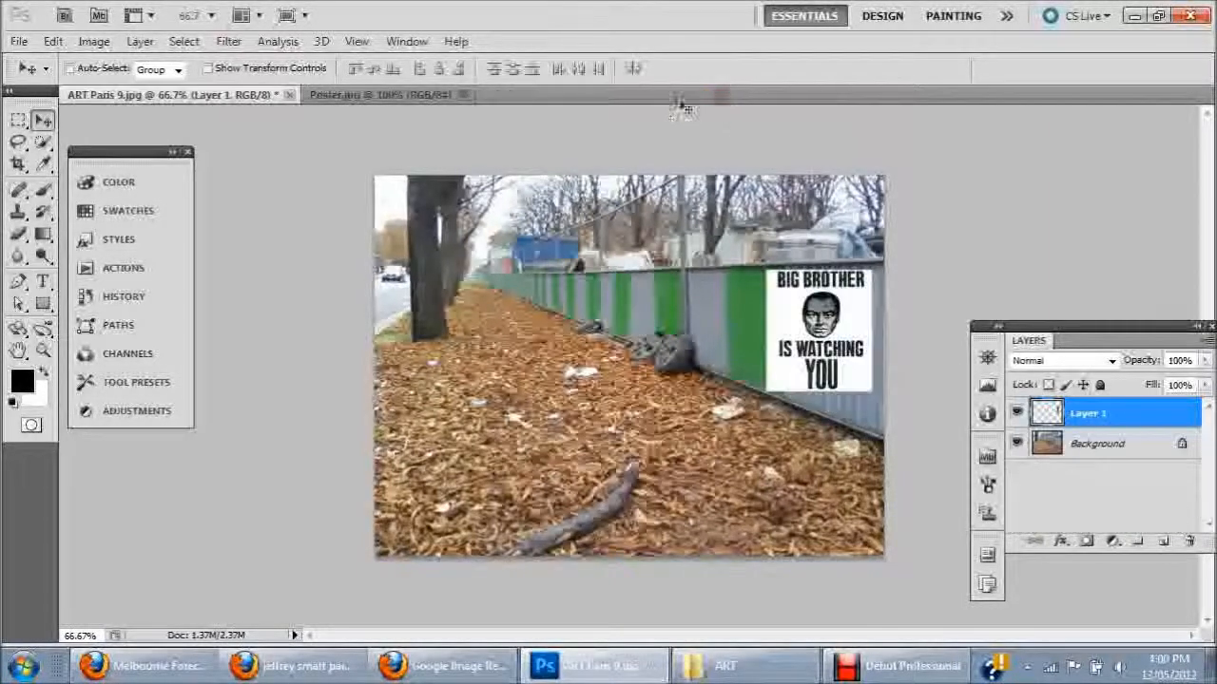
Close ART Paris 9 without saving the changes and reopen the original photo from the Lesson 9 VP folder
click(286, 95)
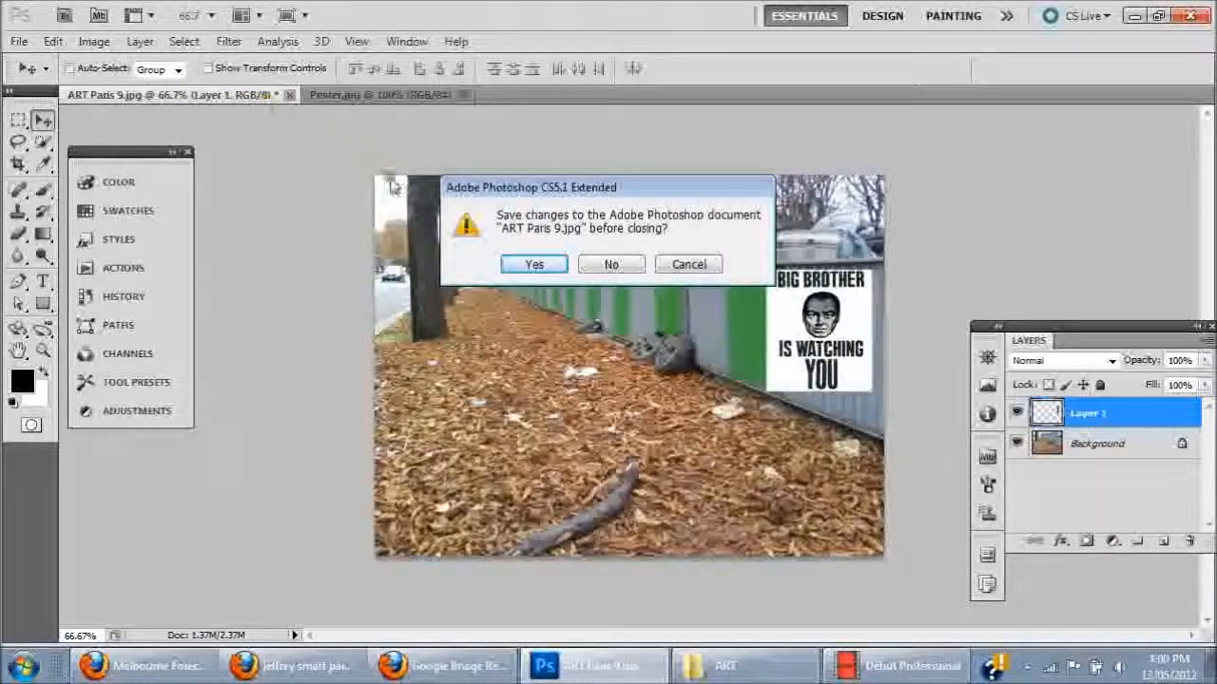
click(613, 264)
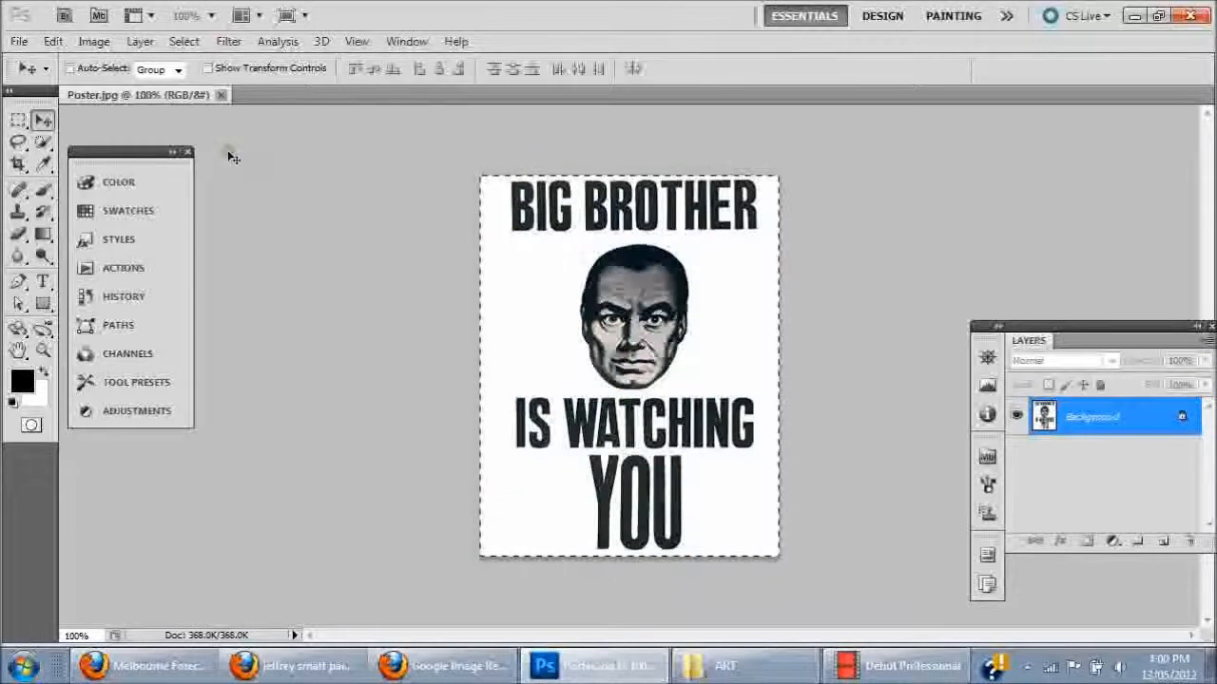
click(19, 40)
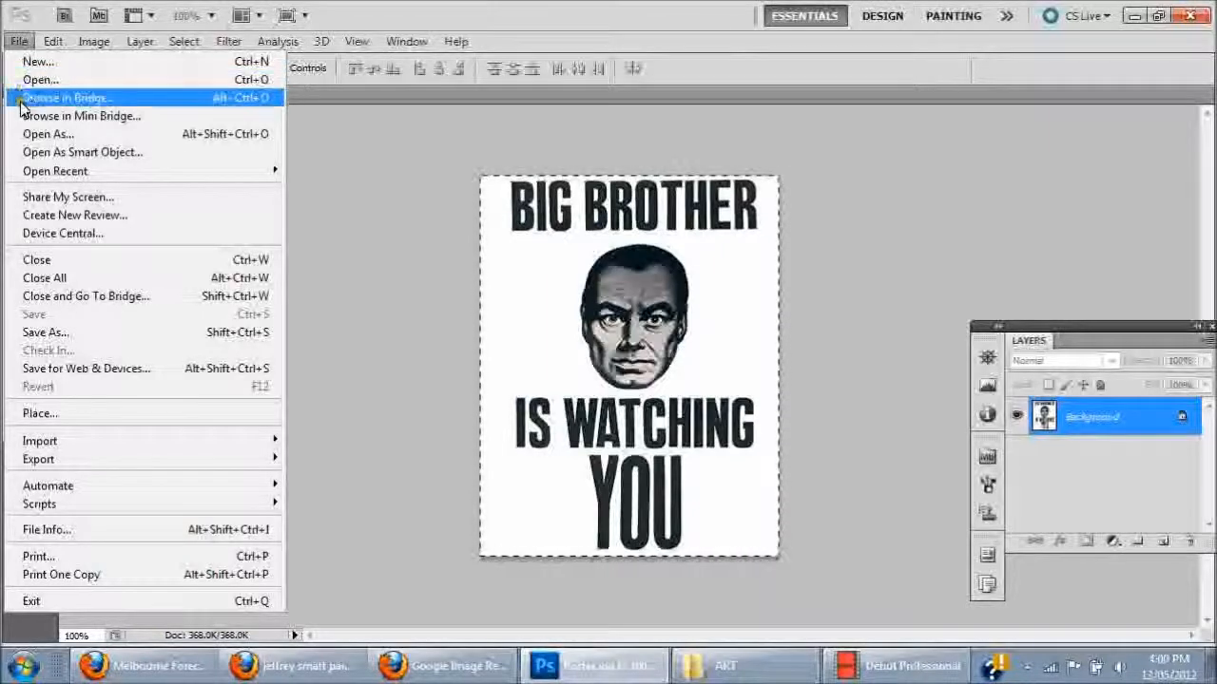
click(29, 80)
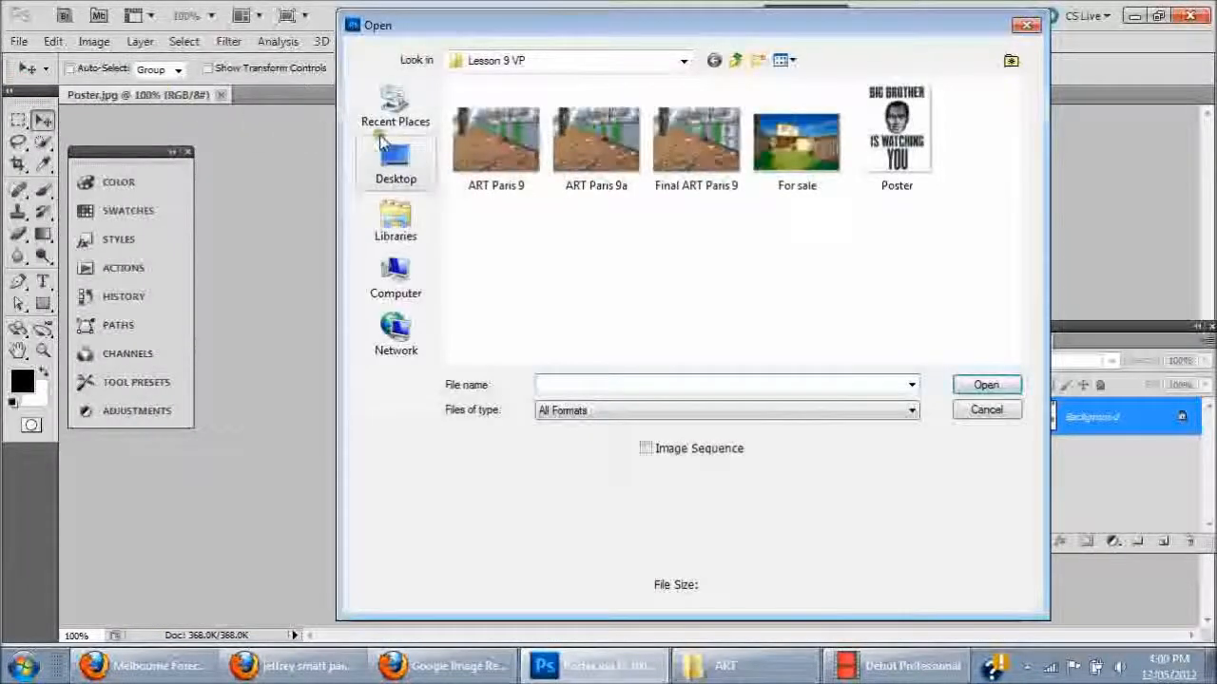
click(466, 159)
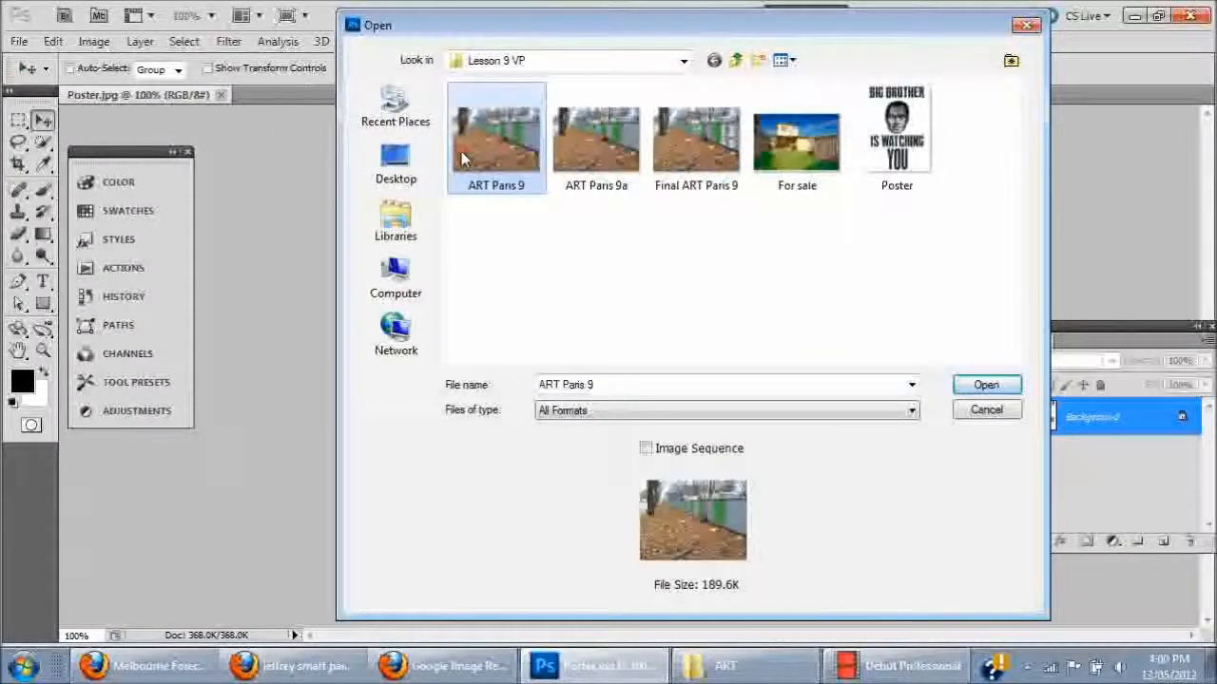
double_click(463, 159)
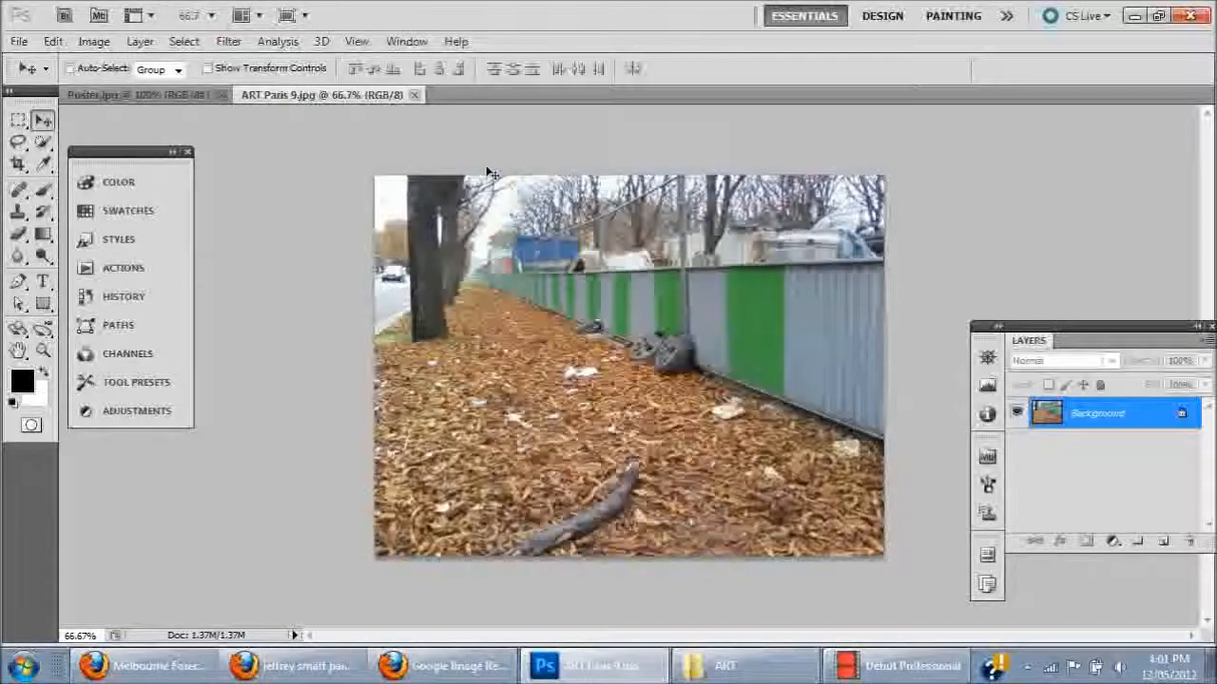
Duplicate the Background layer within the ART Paris 9 document
click(142, 41)
click(187, 31)
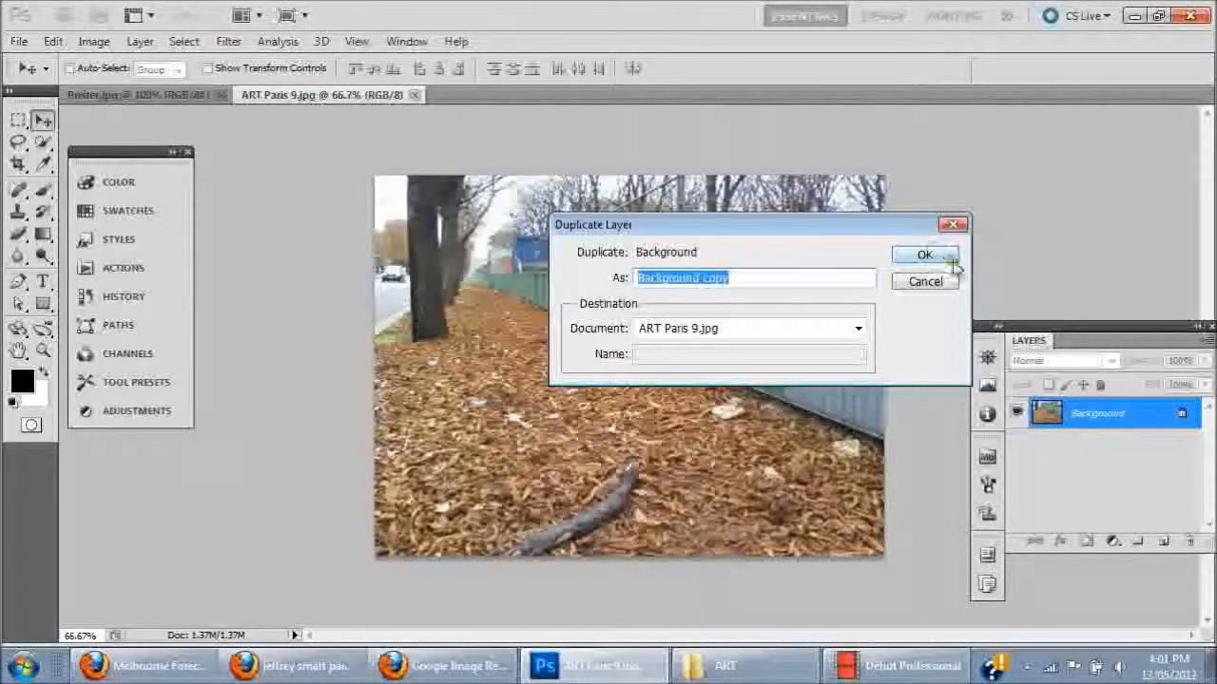
click(901, 260)
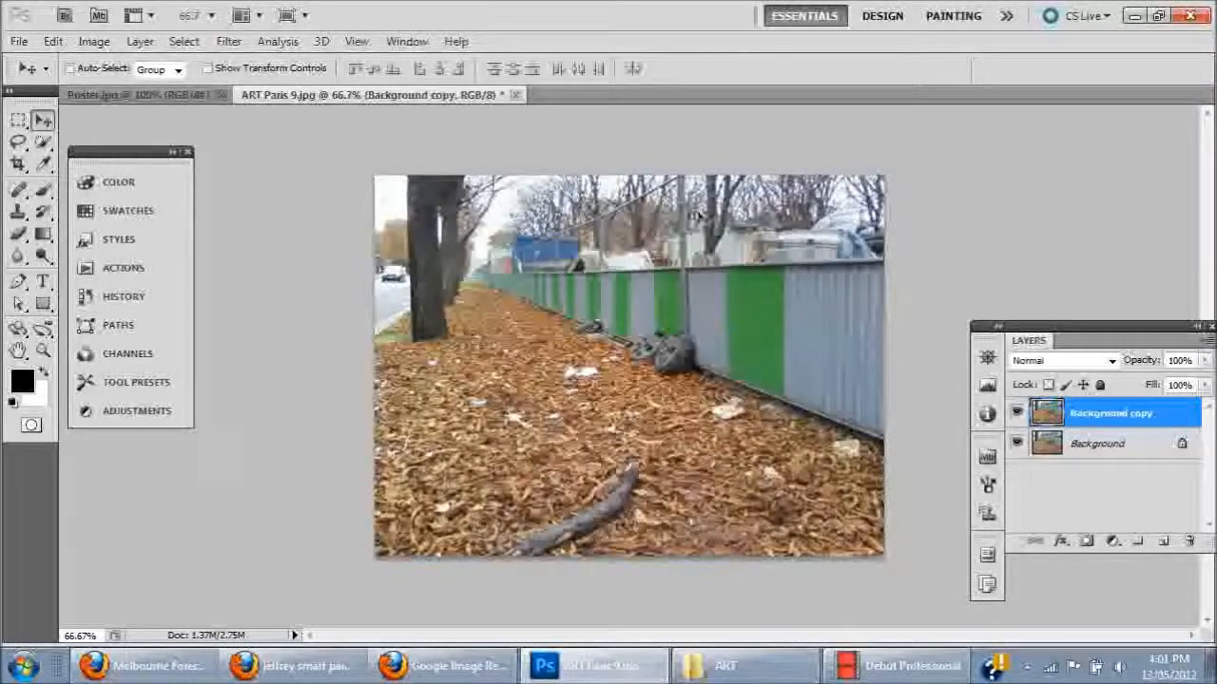
Define a Vanishing Point perspective plane on the fence, from its nearest grey section to the distant green stripes, and apply the filter
click(228, 41)
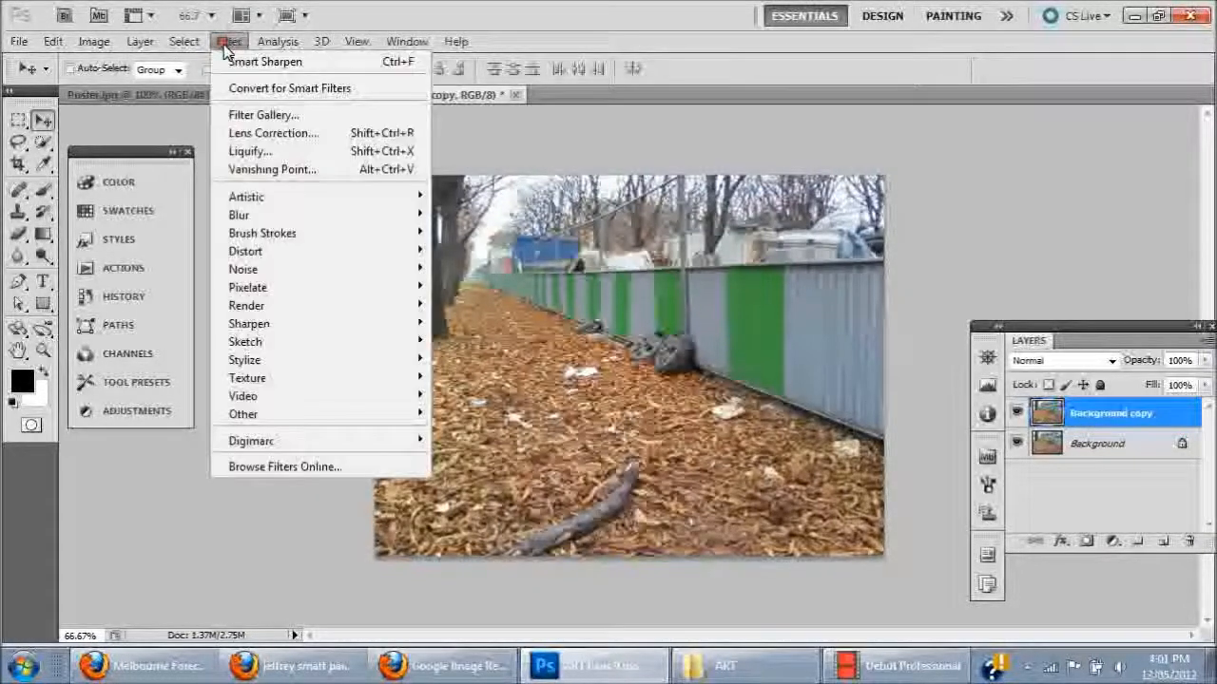
click(255, 167)
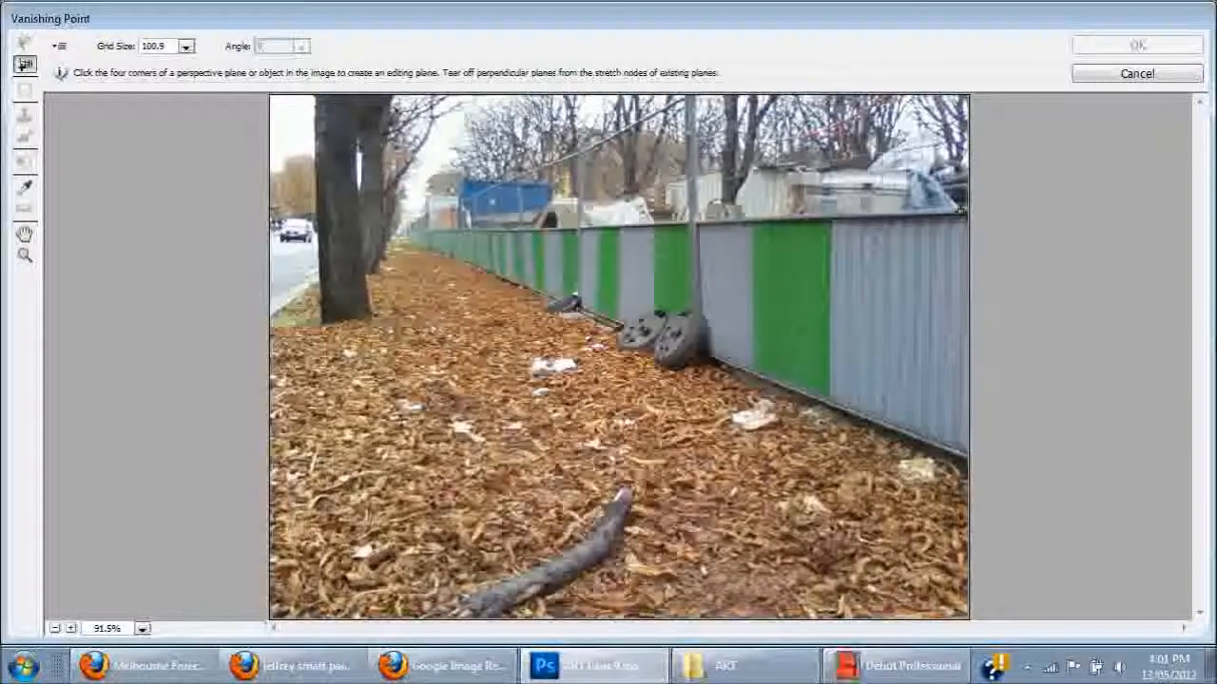
click(960, 211)
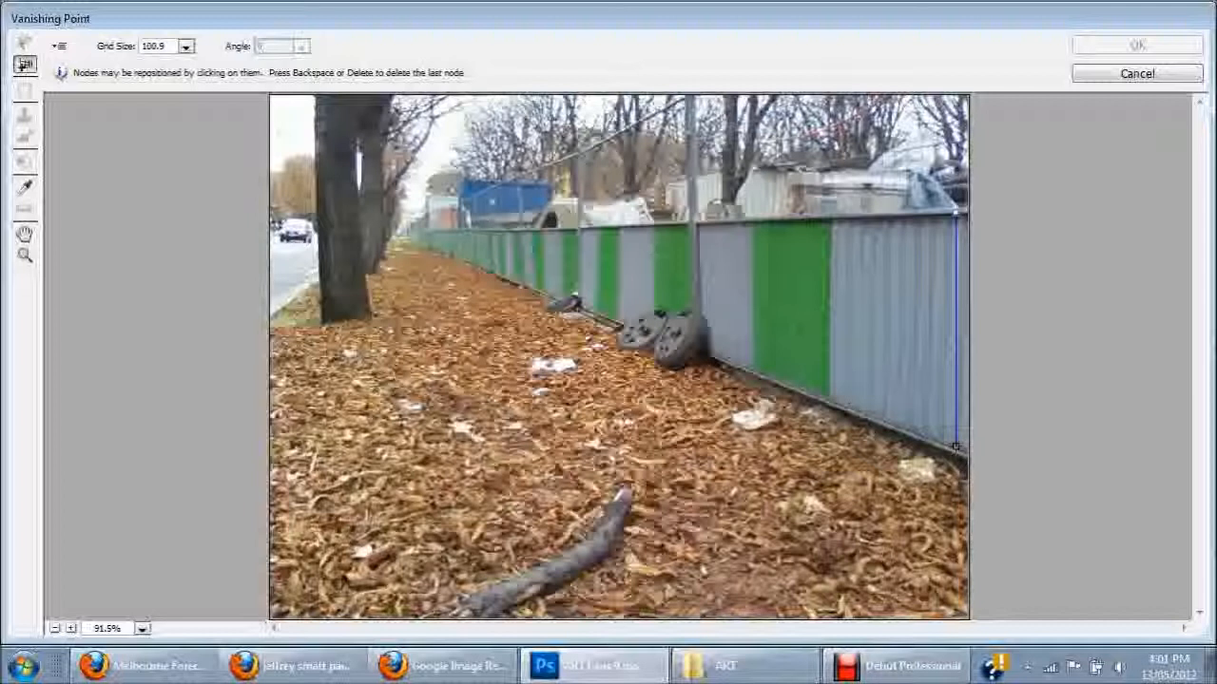
click(955, 447)
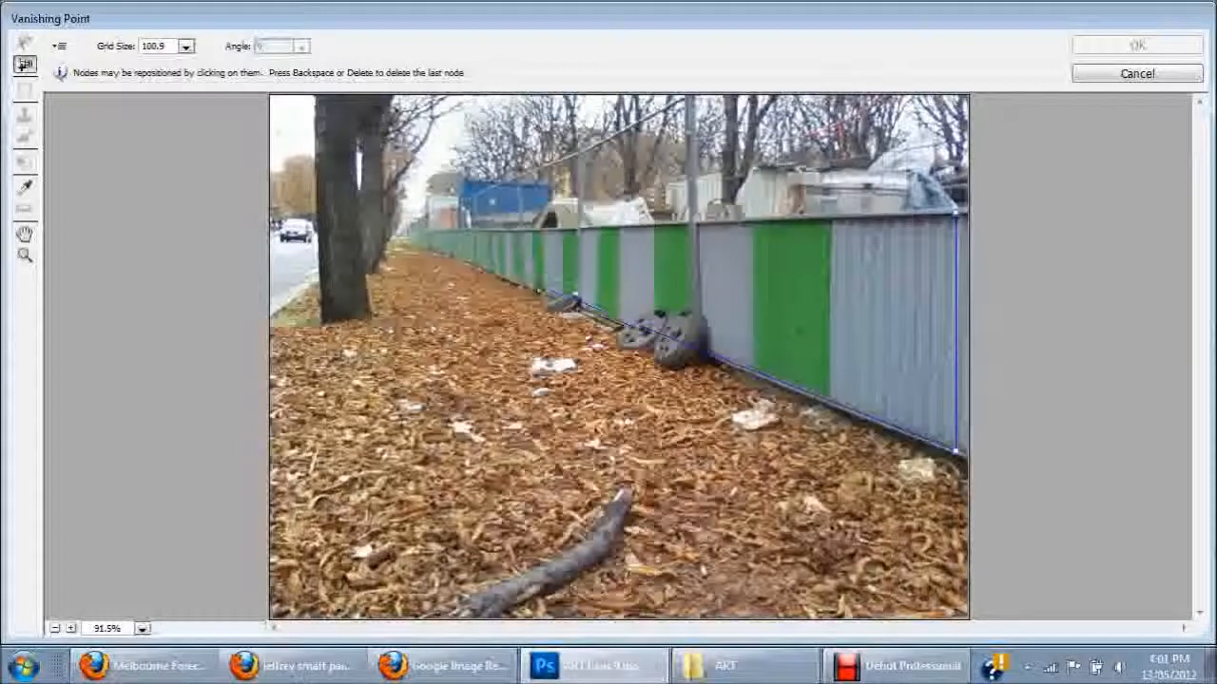
click(538, 290)
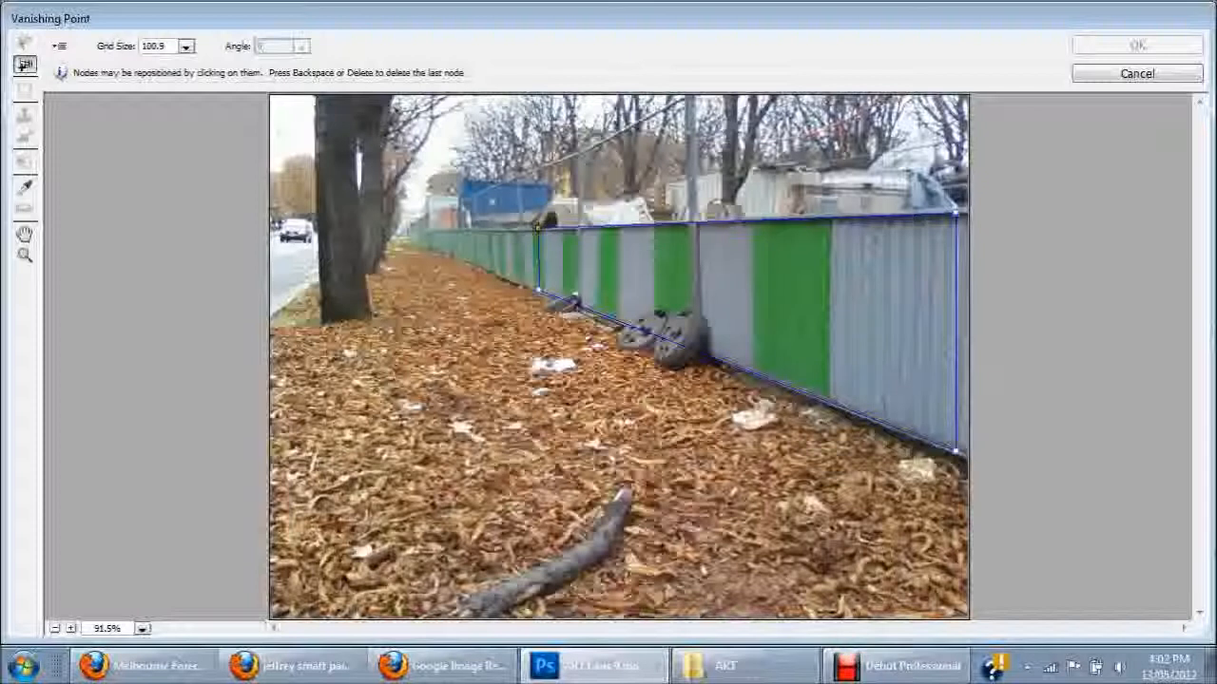
click(538, 224)
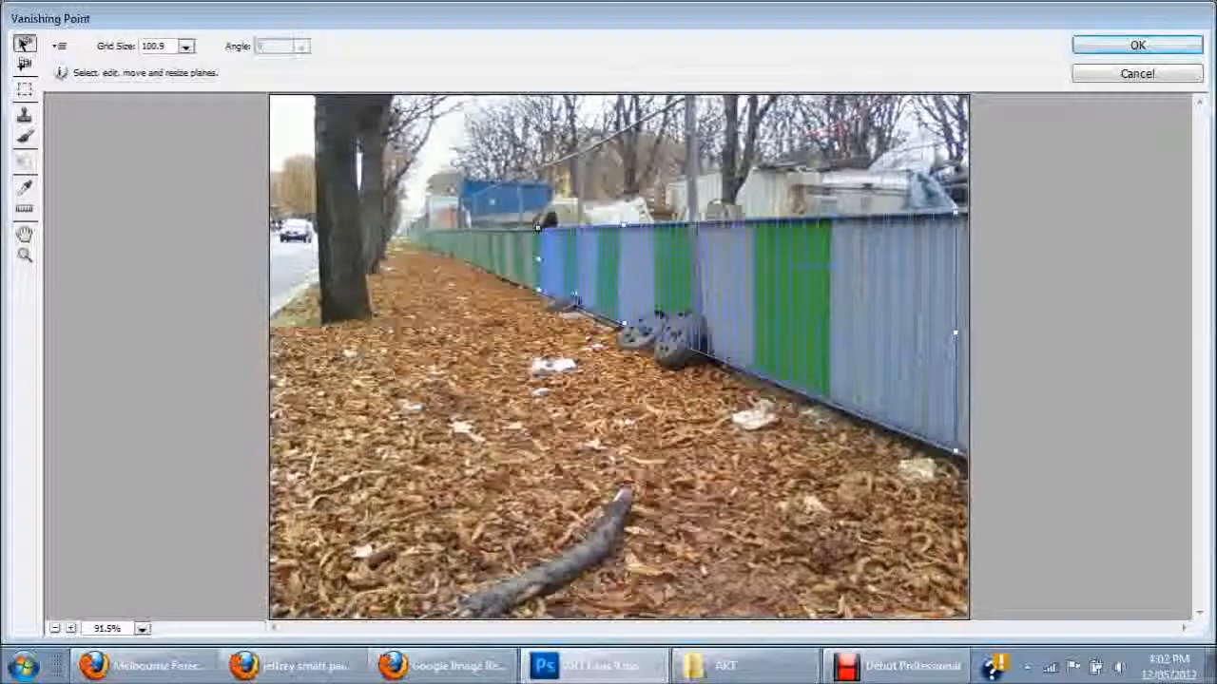
click(25, 89)
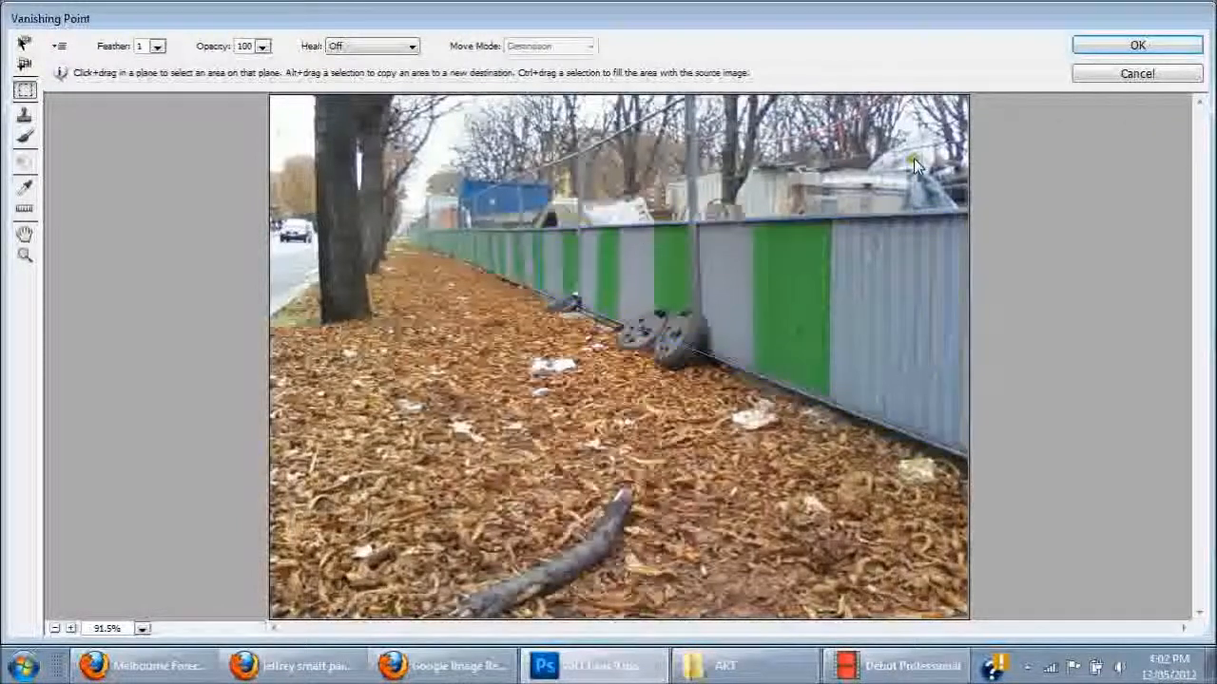
click(1153, 46)
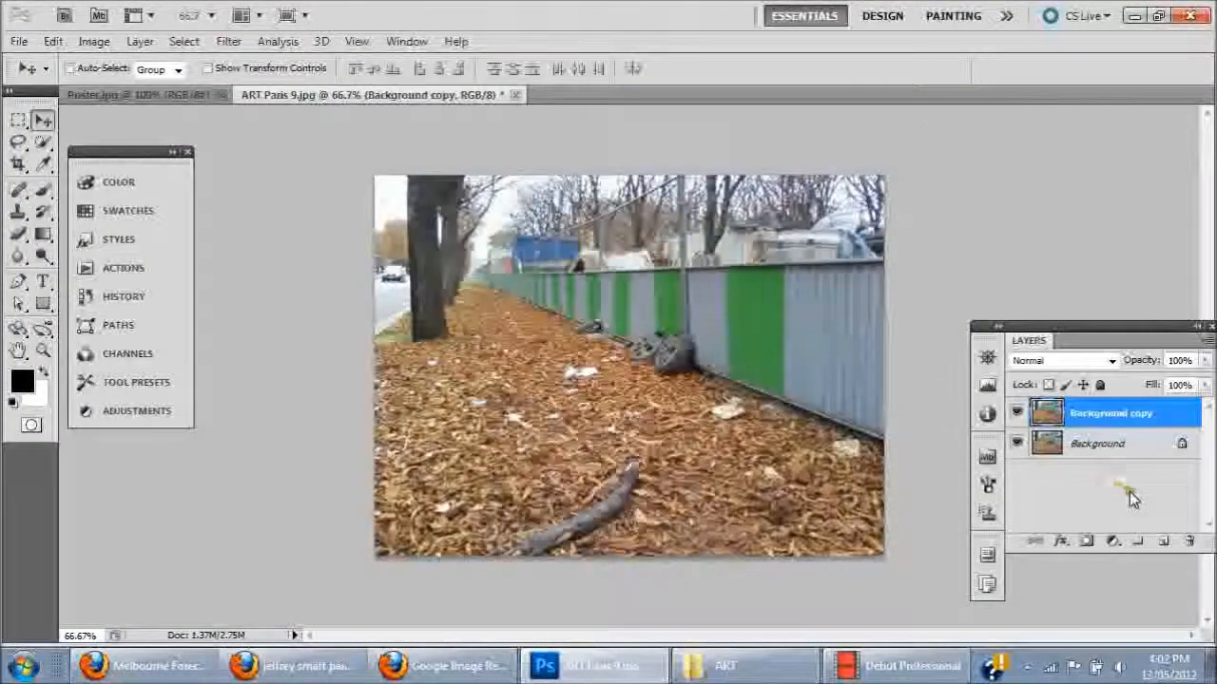
Add a new empty layer above the duplicated background layer
click(1161, 538)
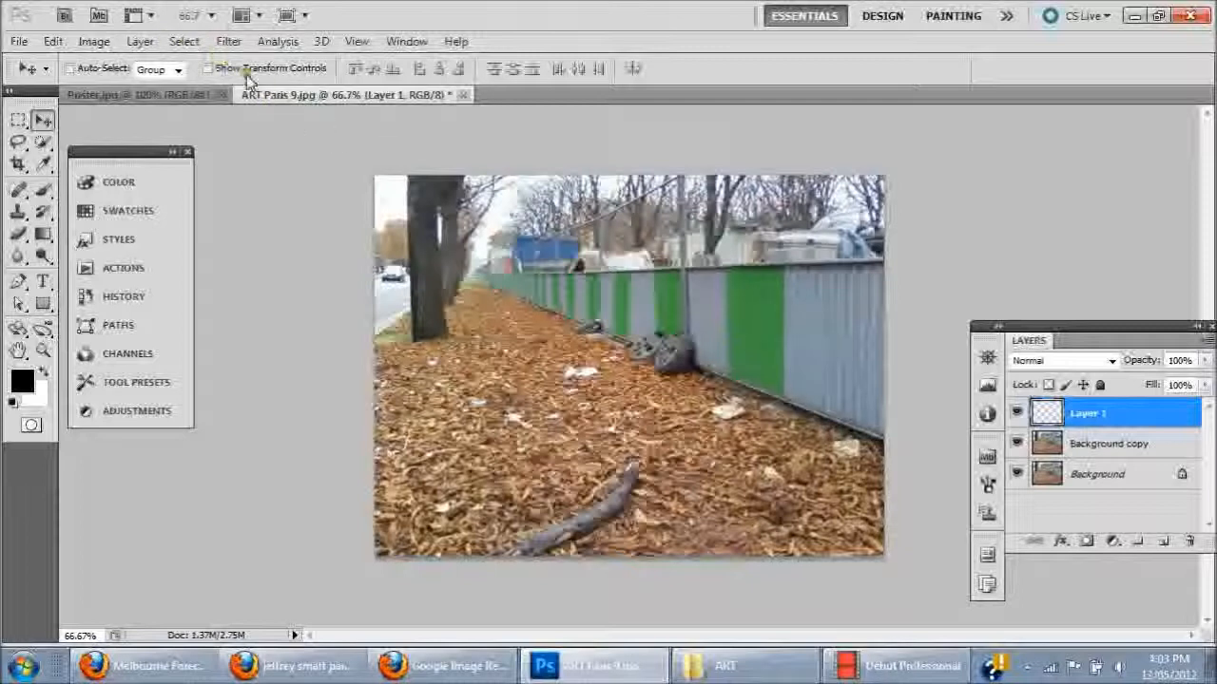
In Vanishing Point, pull a perpendicular plane out from the fence's lower edge across the leafy ground, and reselect the fence plane
click(227, 45)
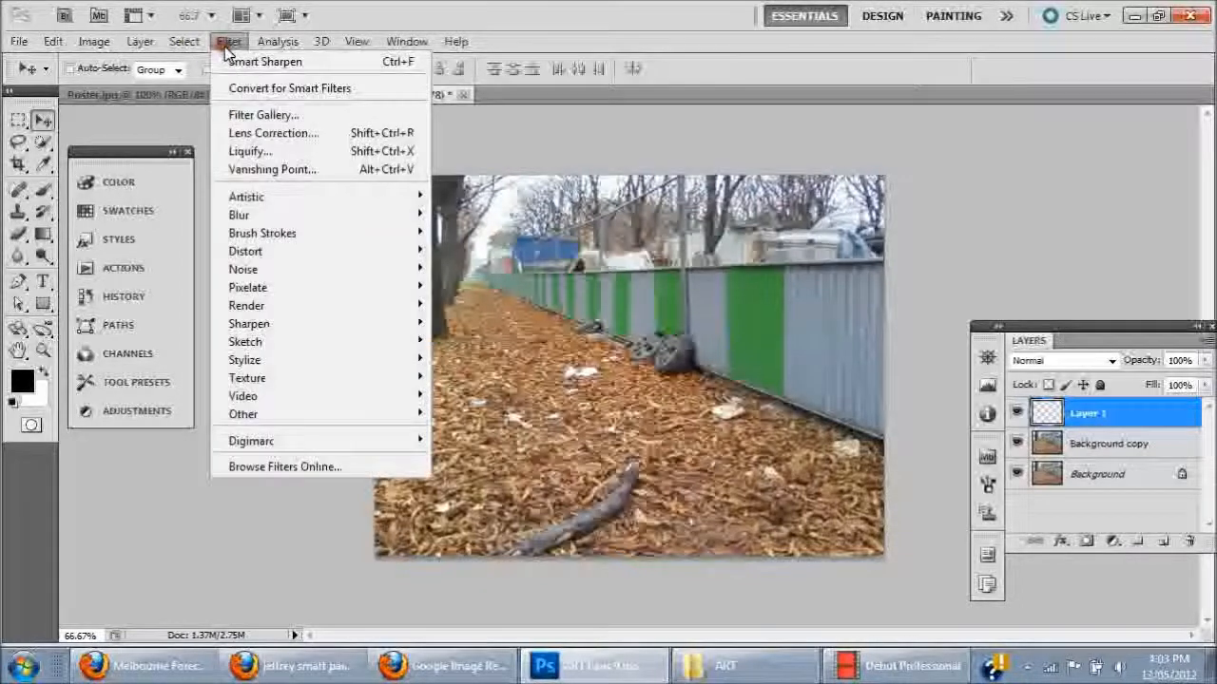
click(231, 168)
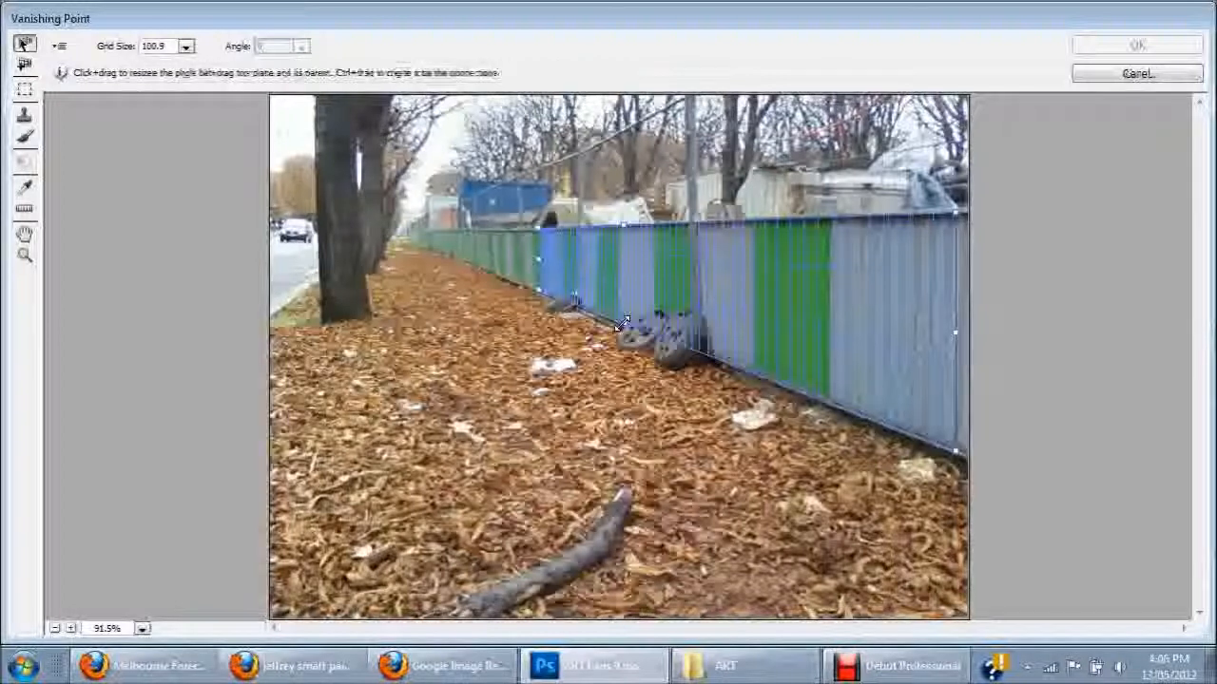
key(ctrl)
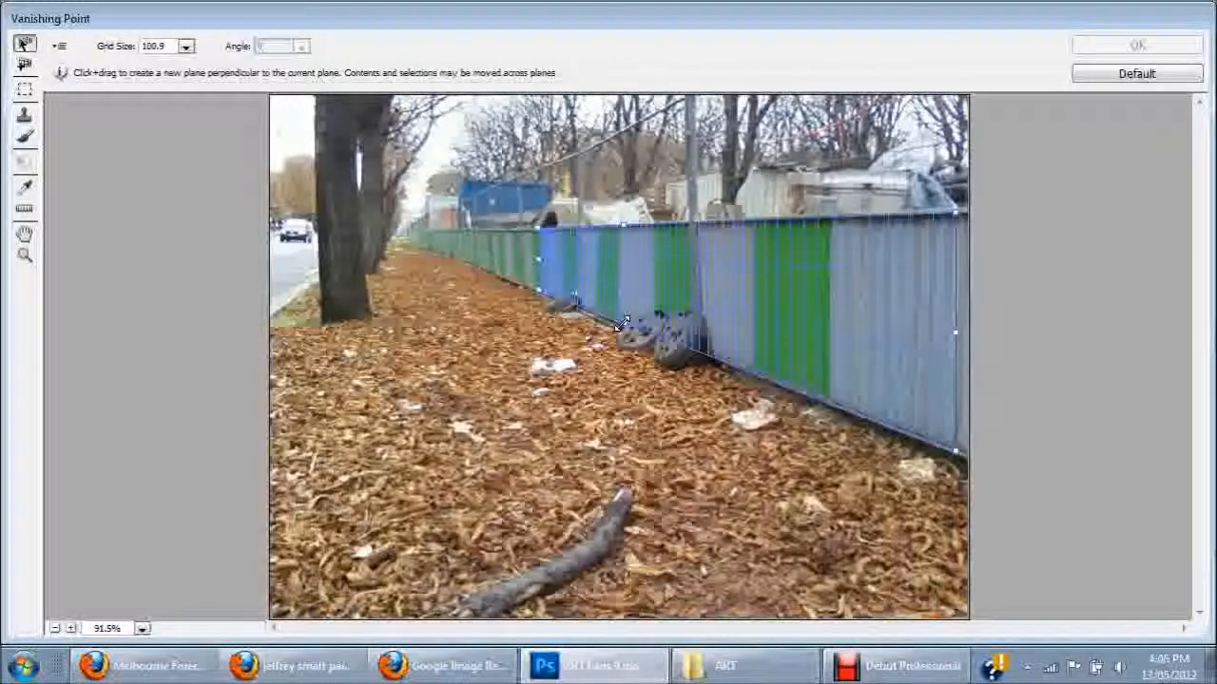
drag(623, 324, 373, 346)
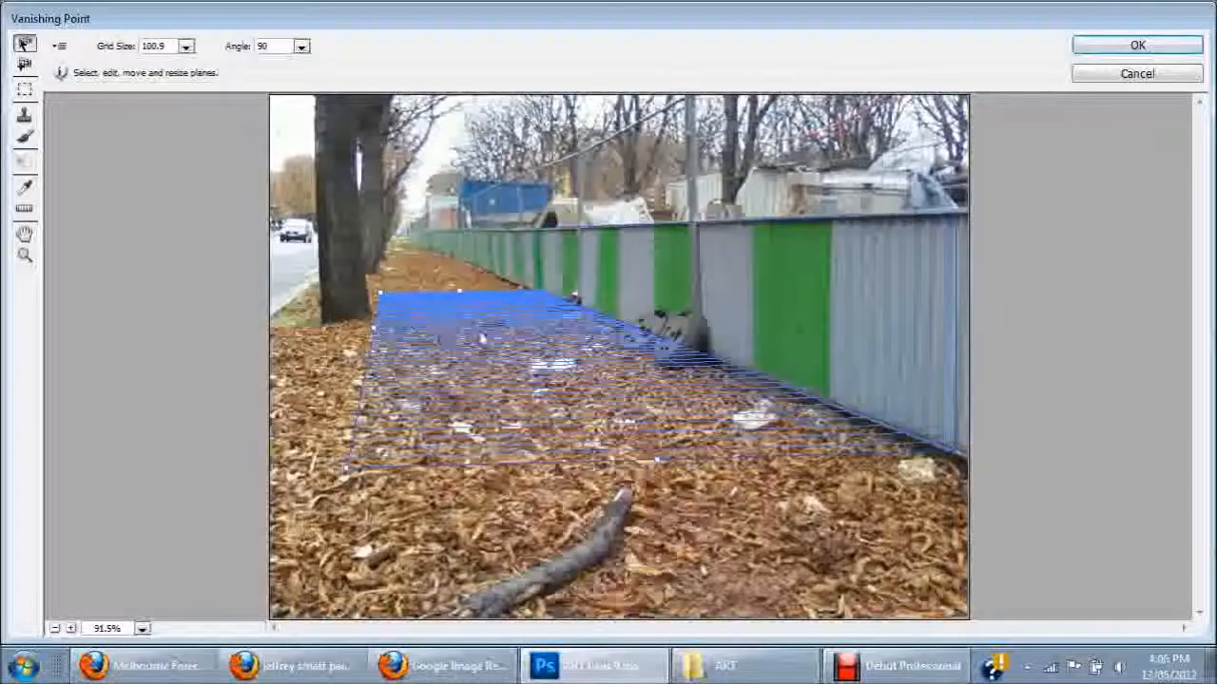
click(721, 319)
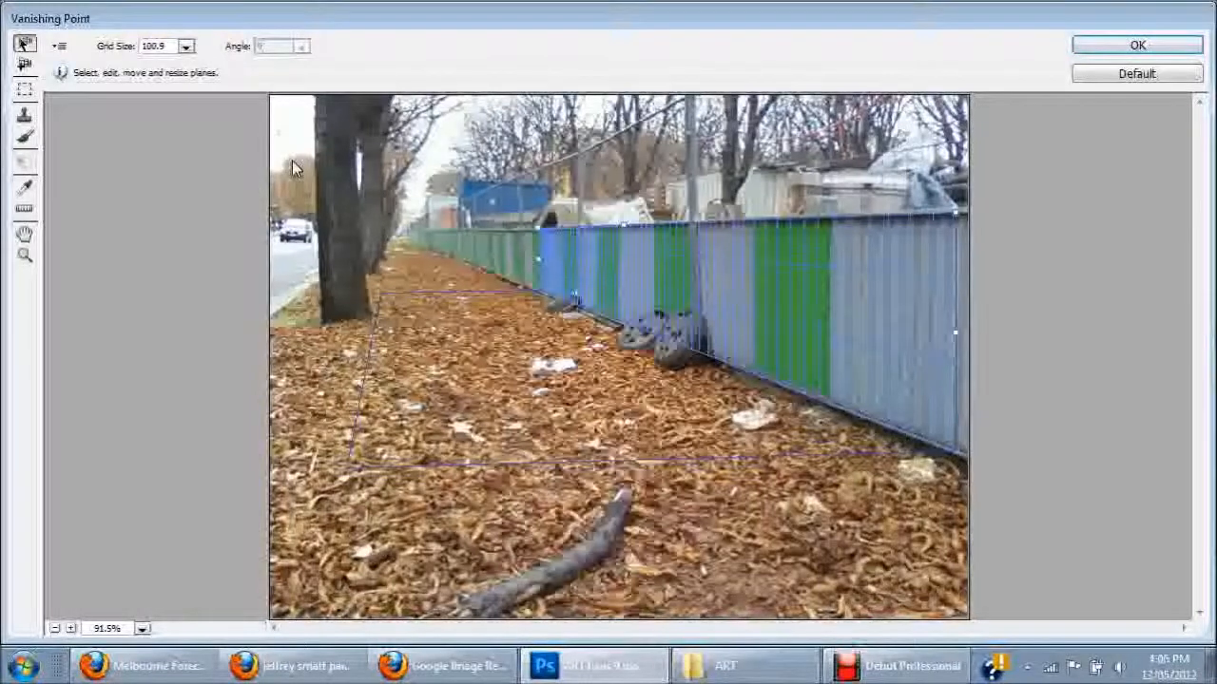
Paste the Big Brother poster into Vanishing Point and move it onto the connected fence and ground planes
key(ctrl+v)
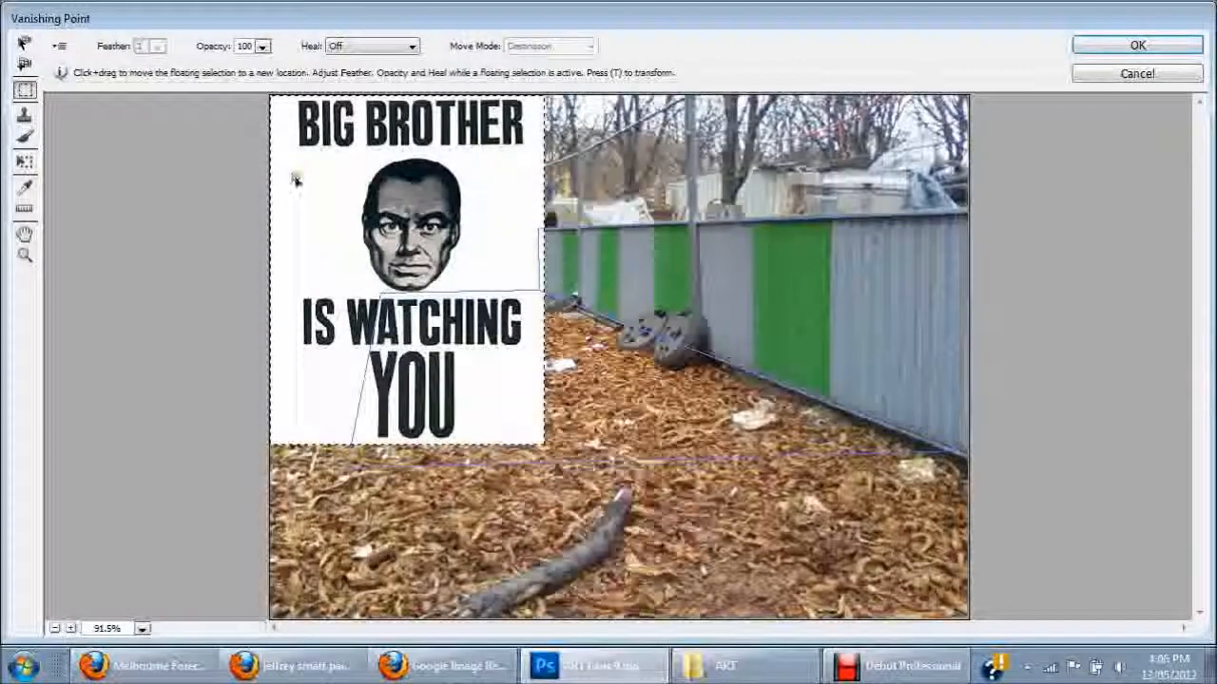
drag(337, 223, 613, 336)
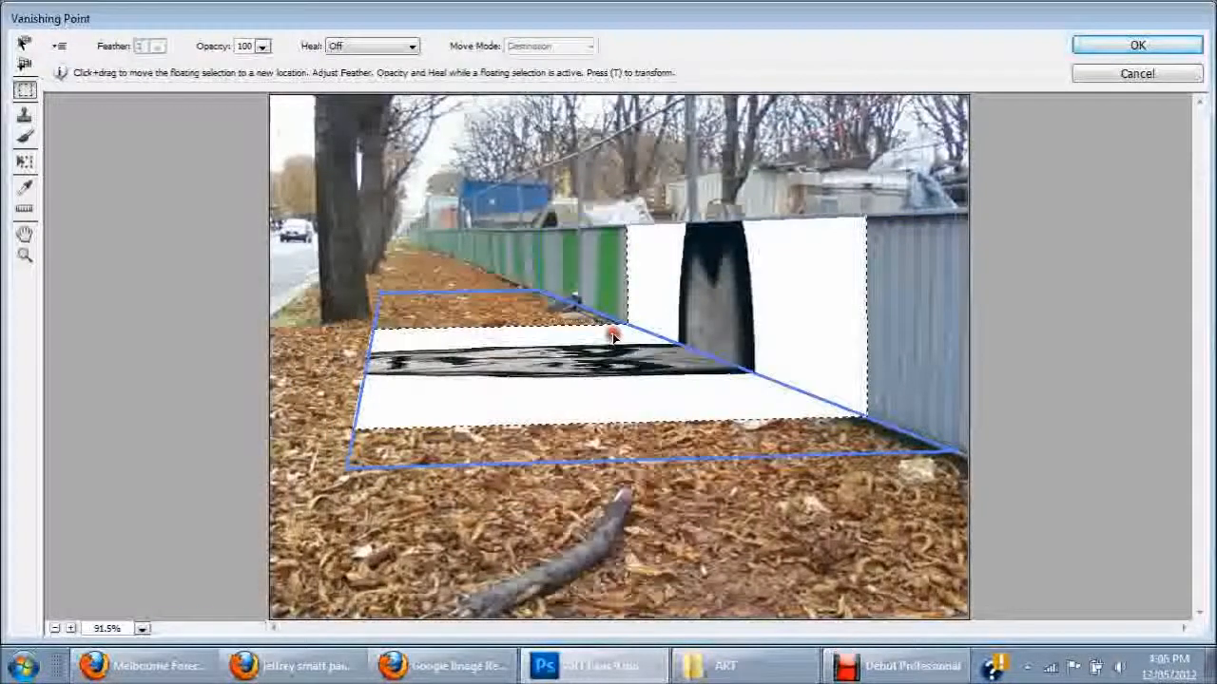
drag(417, 361, 554, 373)
drag(416, 378, 520, 380)
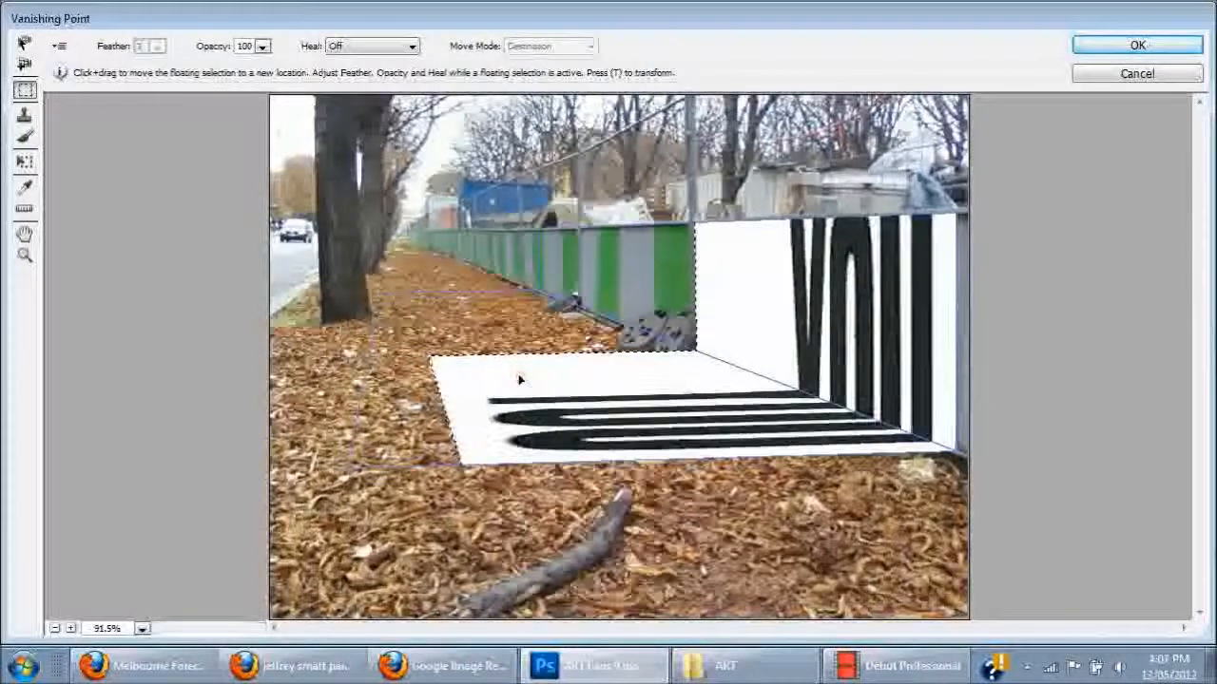
Transform the floating poster, repeatedly repositioning it and scaling its edges inward until its full height fits on the fence plane
key(t)
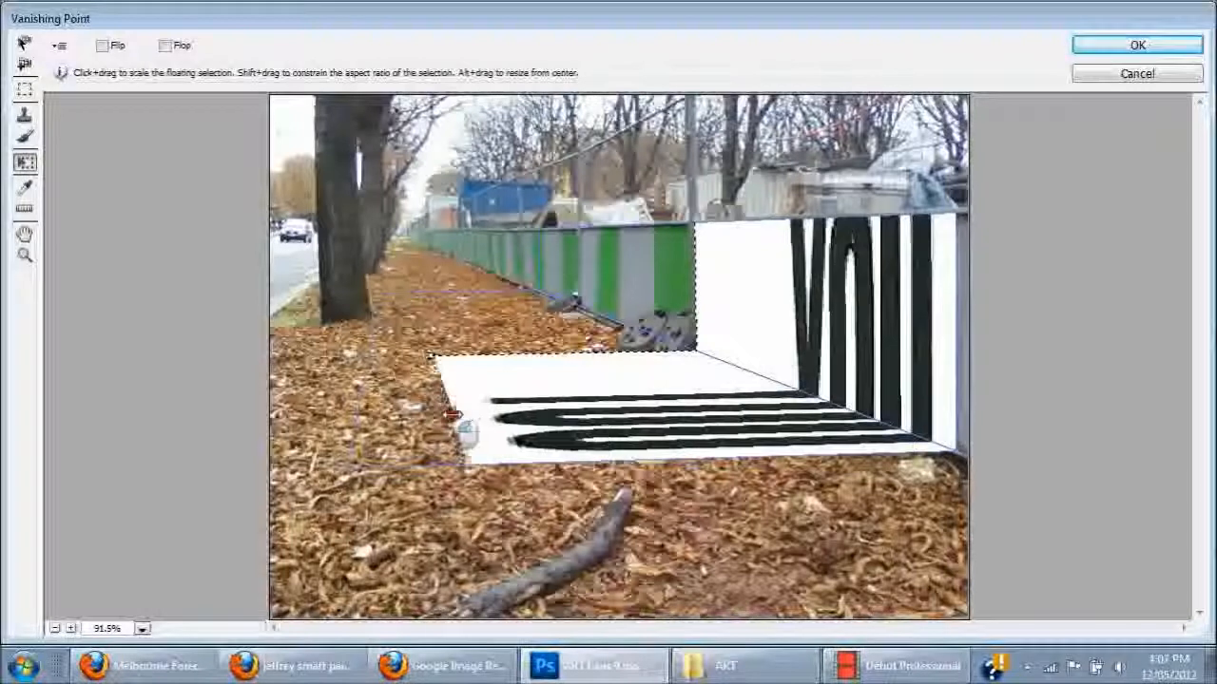
drag(440, 415, 549, 391)
drag(620, 378, 688, 319)
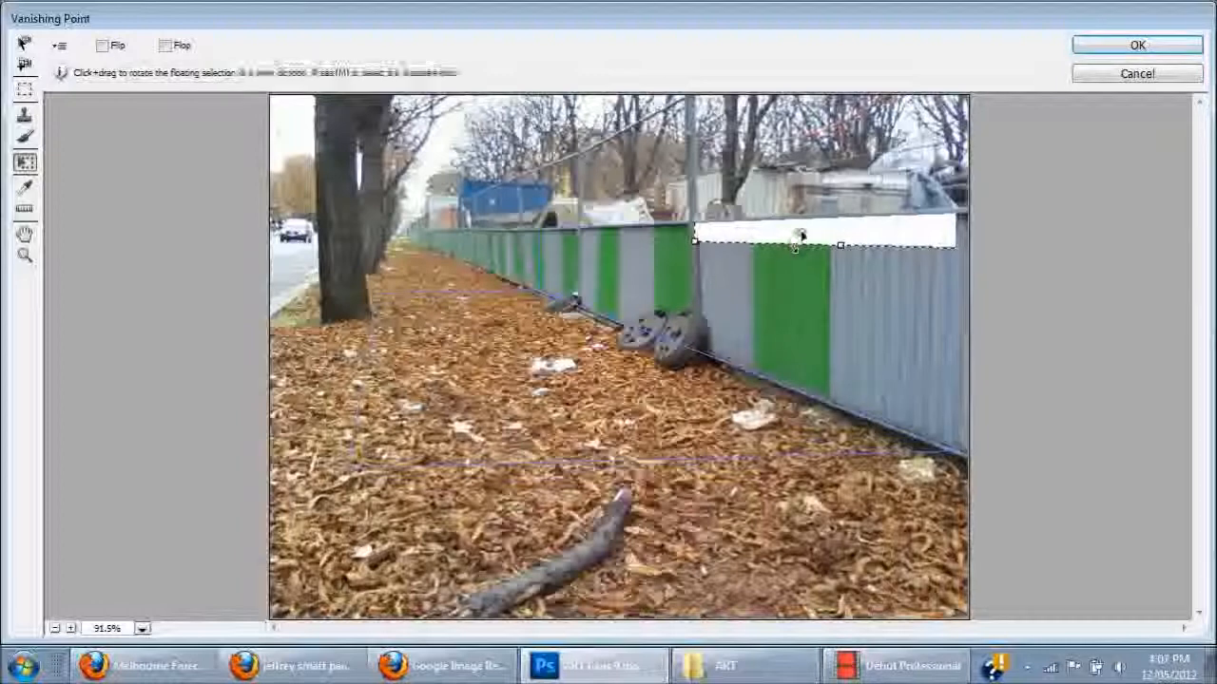
drag(800, 230, 803, 239)
drag(681, 468, 359, 390)
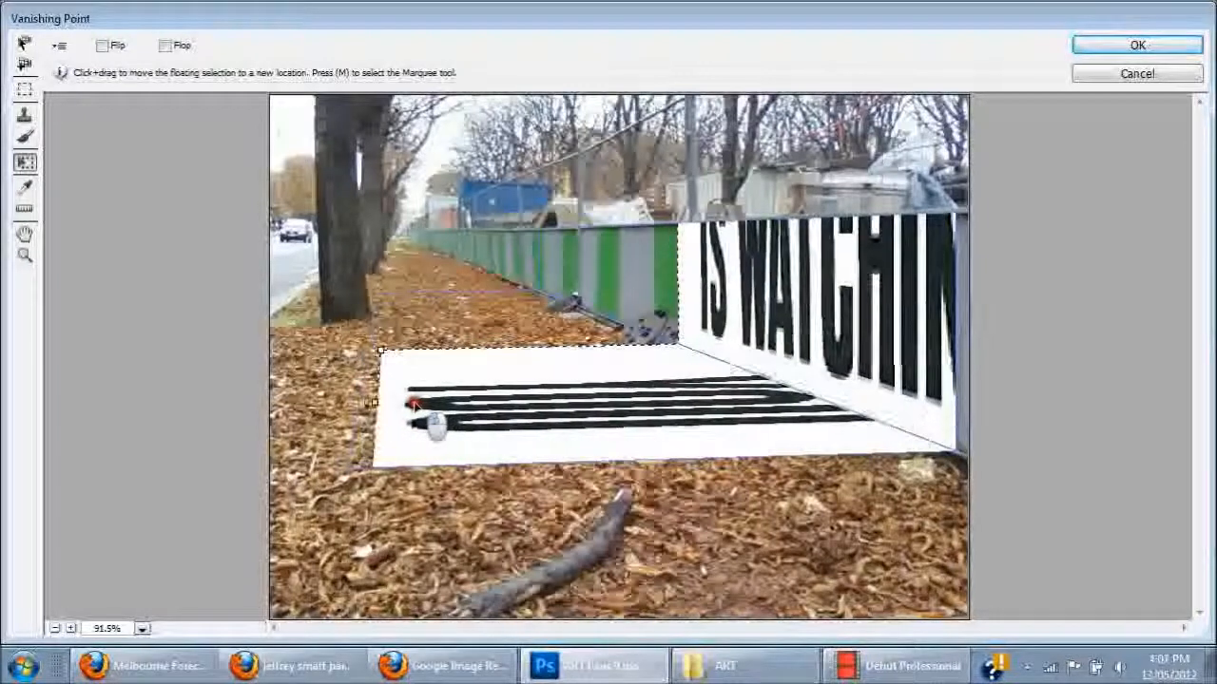
drag(376, 404, 737, 300)
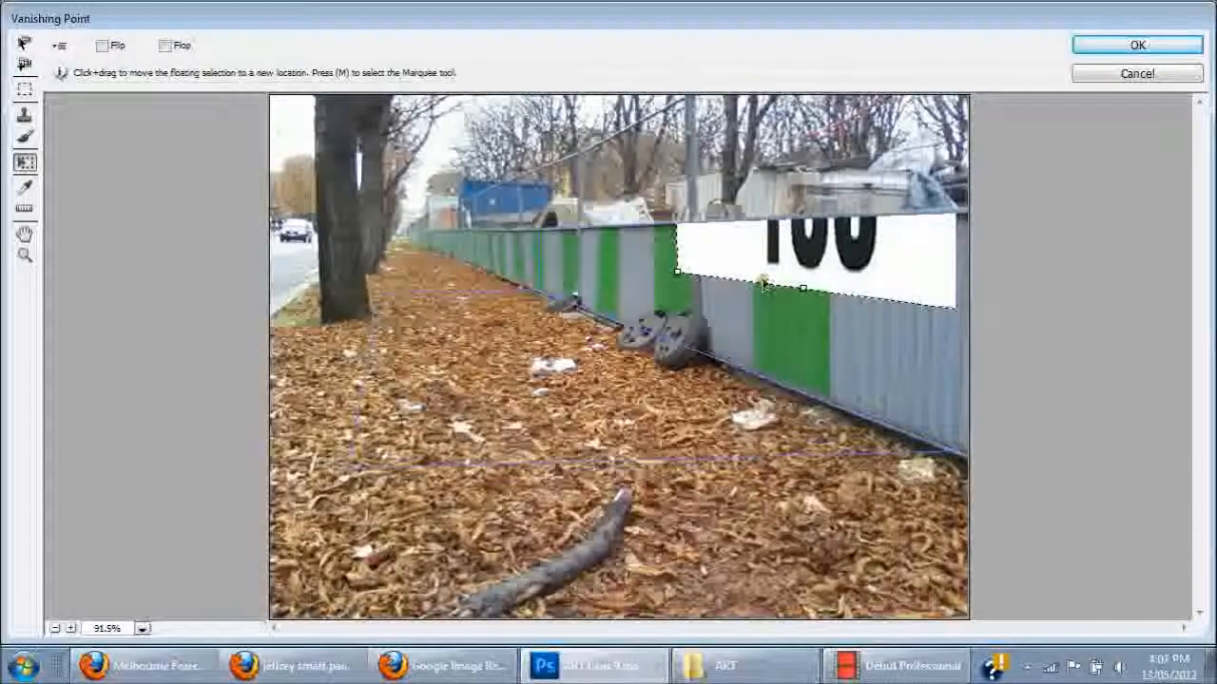
drag(720, 370, 352, 425)
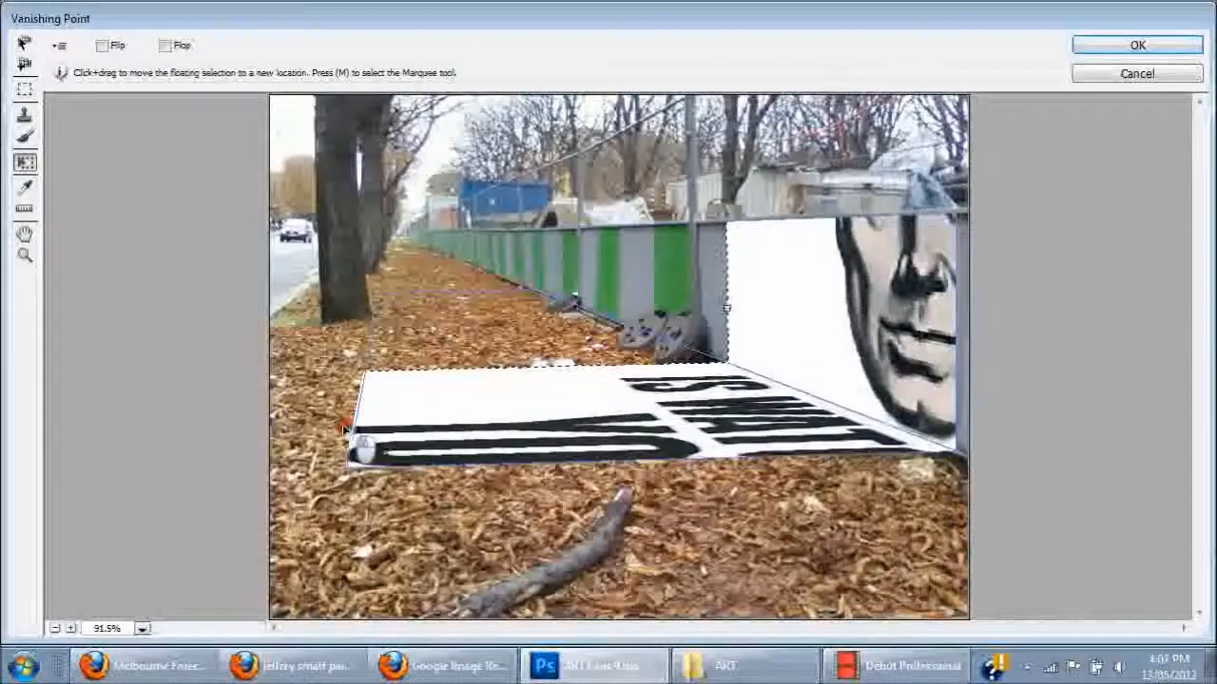
drag(392, 399, 393, 400)
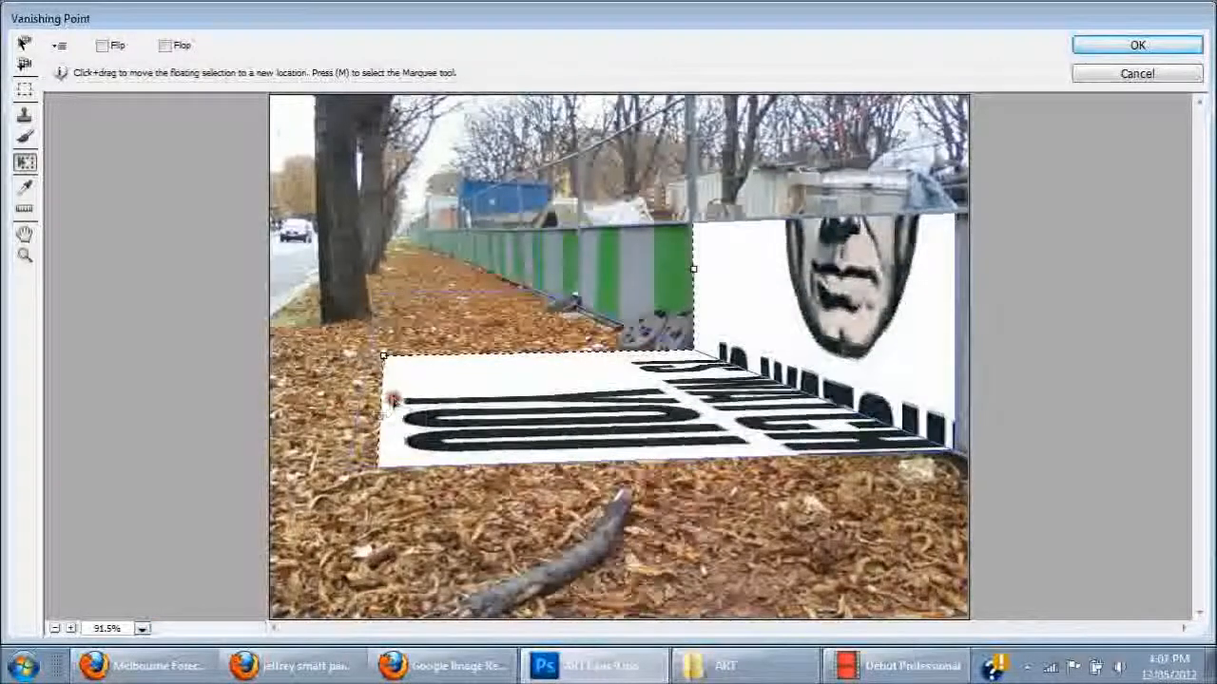
drag(635, 359, 697, 331)
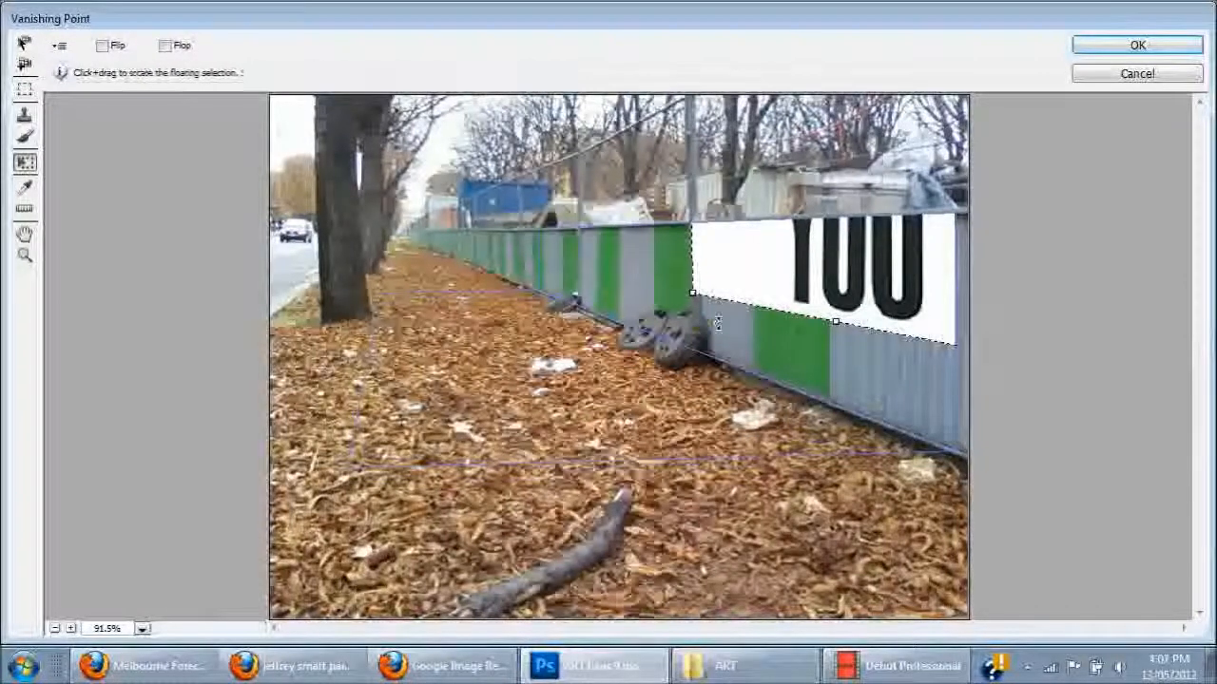
drag(752, 317, 576, 460)
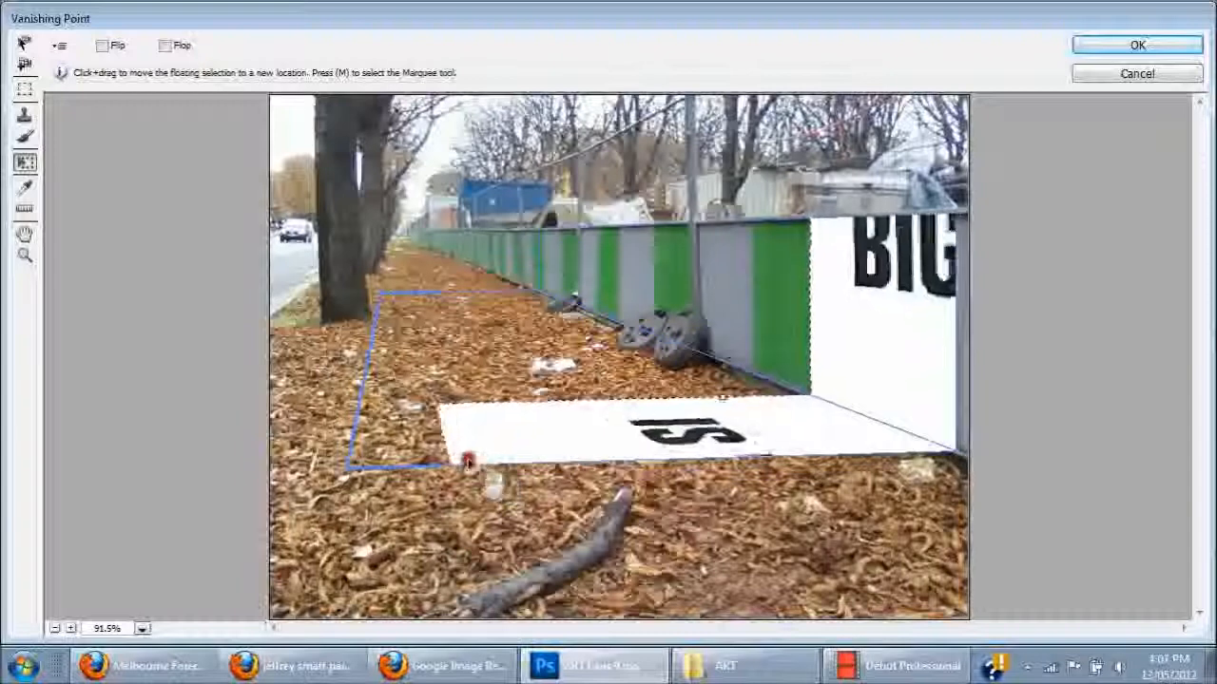
drag(376, 407, 634, 361)
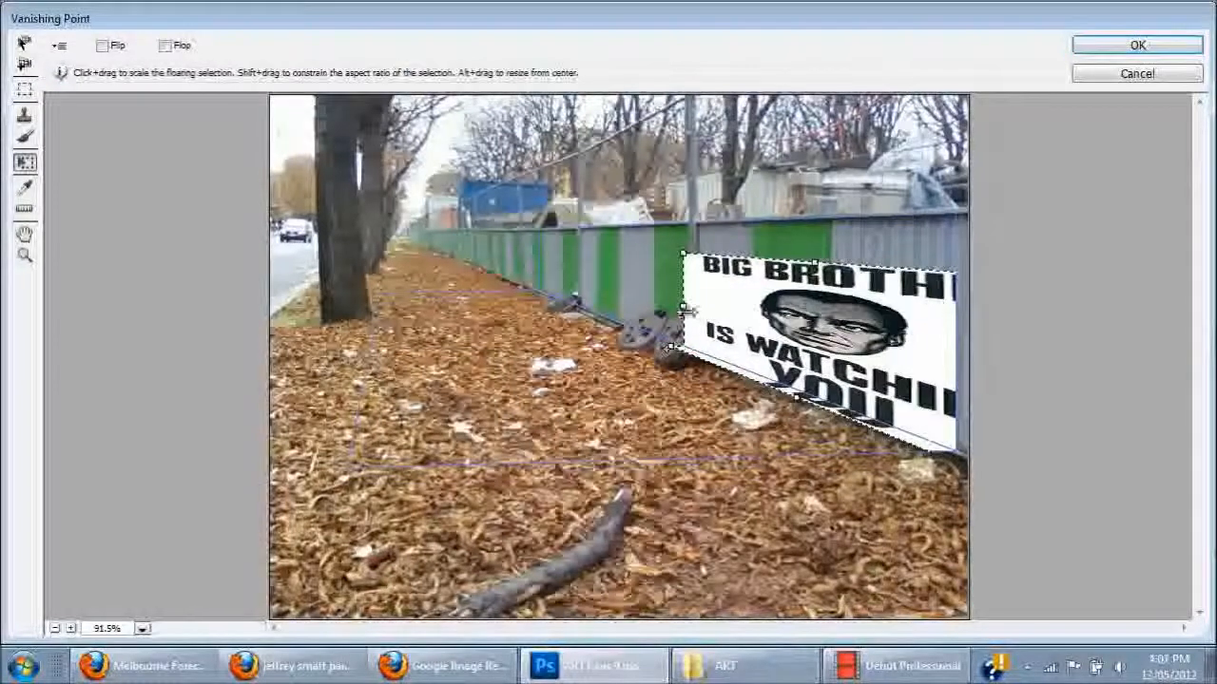
Reposition and narrow the poster to cover the fence's nearest grey section, stretching it to nearly the fence's full height
drag(803, 337, 799, 310)
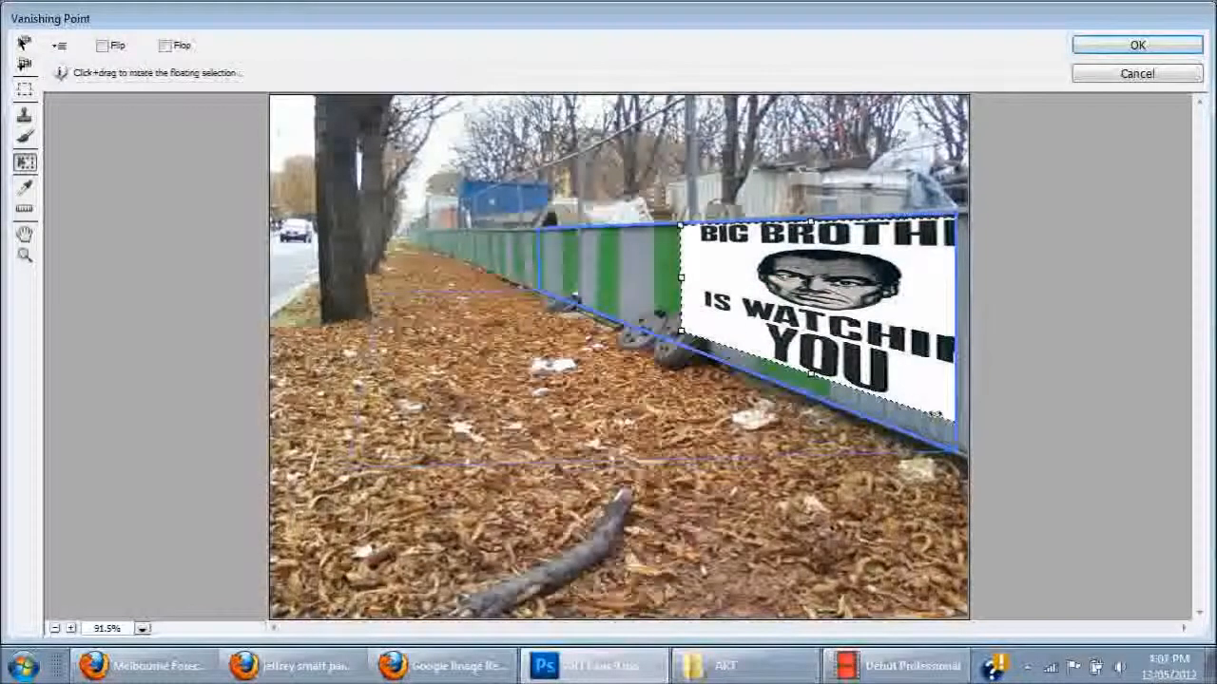
drag(947, 421, 820, 367)
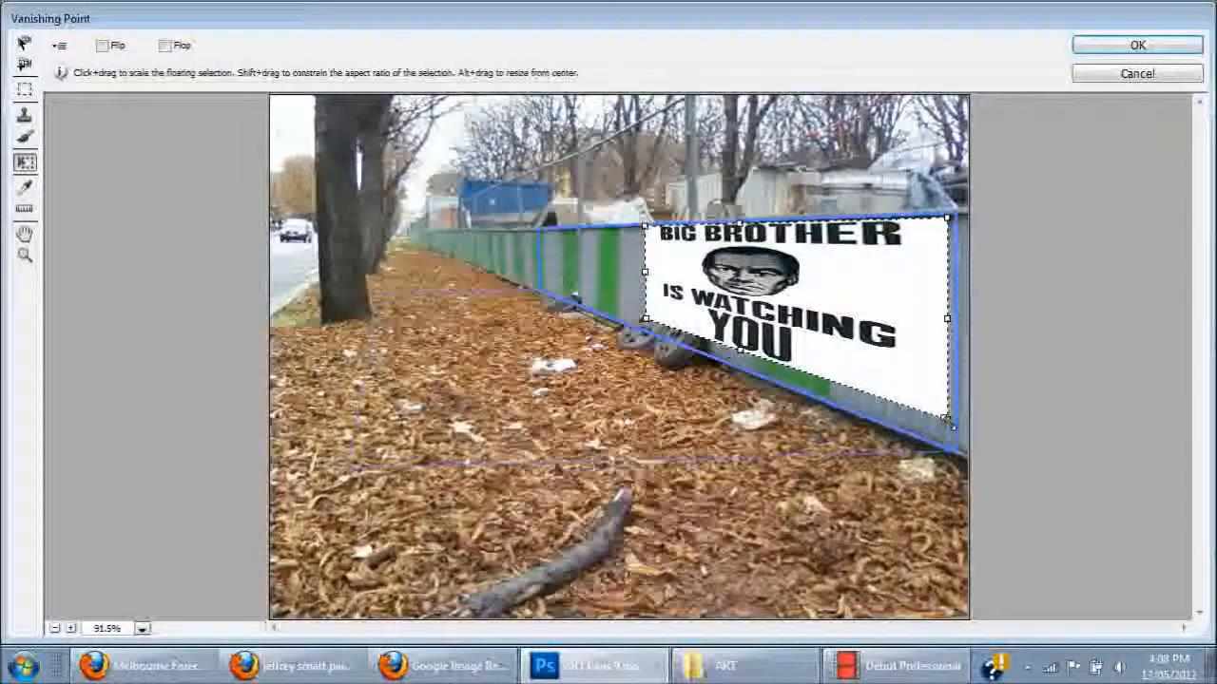
drag(940, 316, 740, 298)
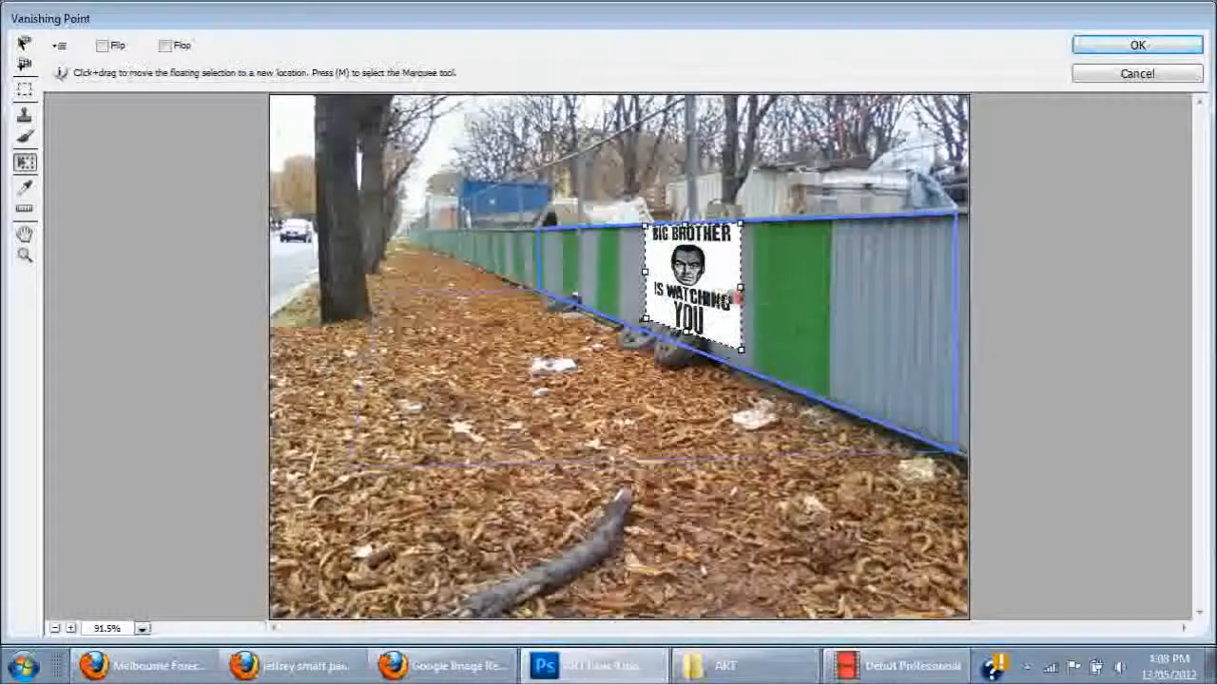
drag(665, 266, 780, 279)
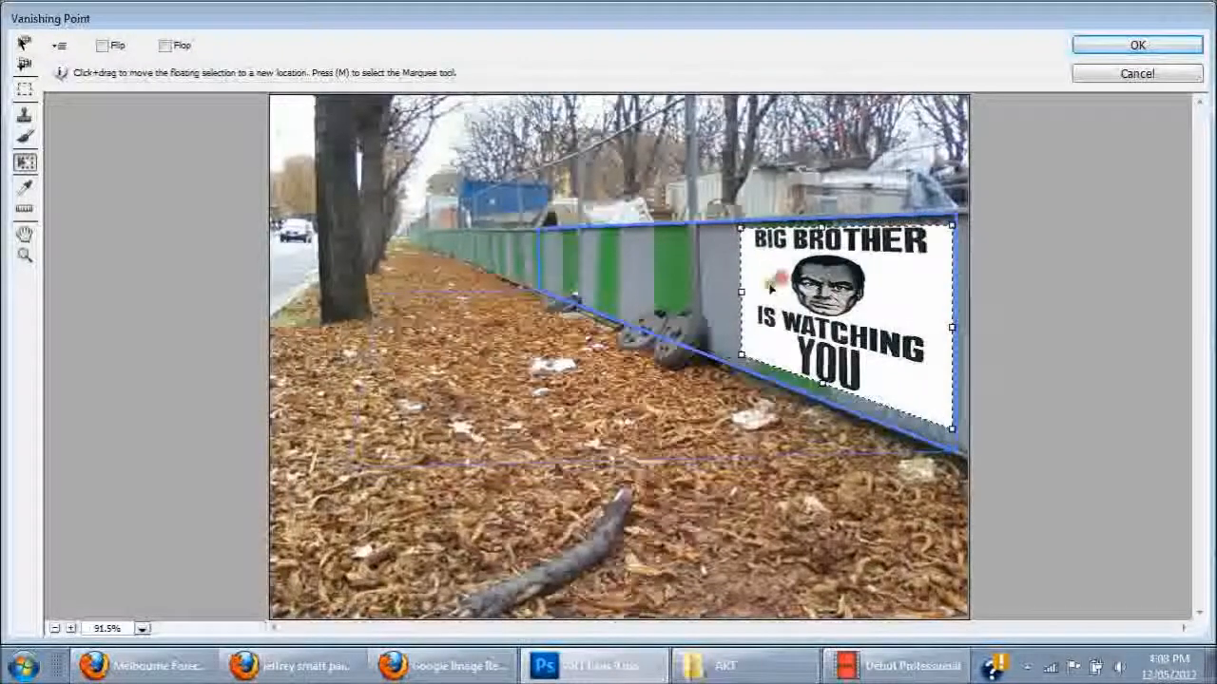
drag(742, 294, 815, 300)
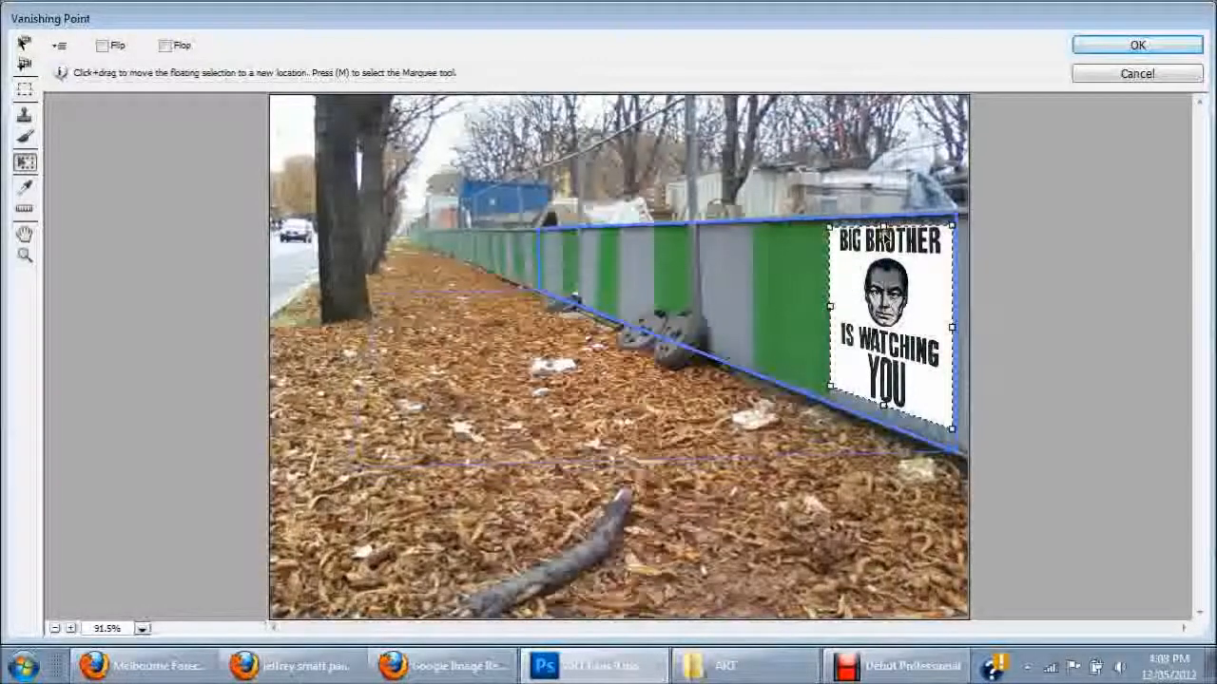
drag(884, 225, 884, 219)
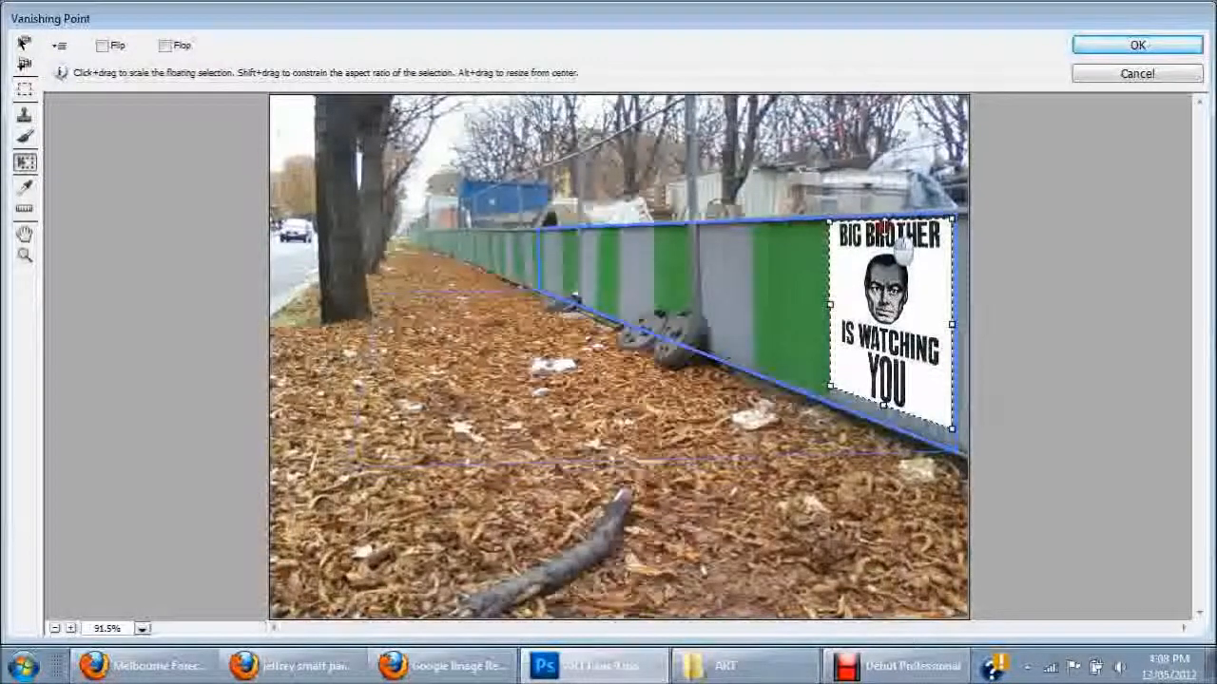
drag(886, 403, 884, 419)
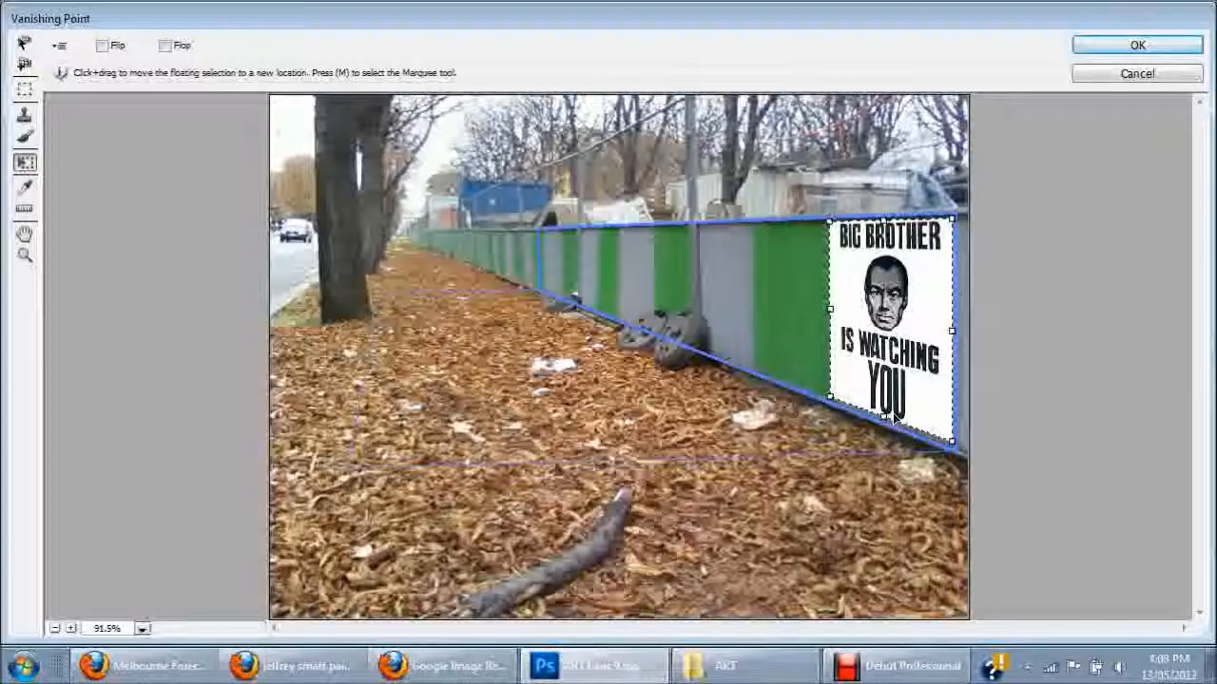
Apply the Vanishing Point result to Layer 1 and set that layer's opacity to 52%
key(Return)
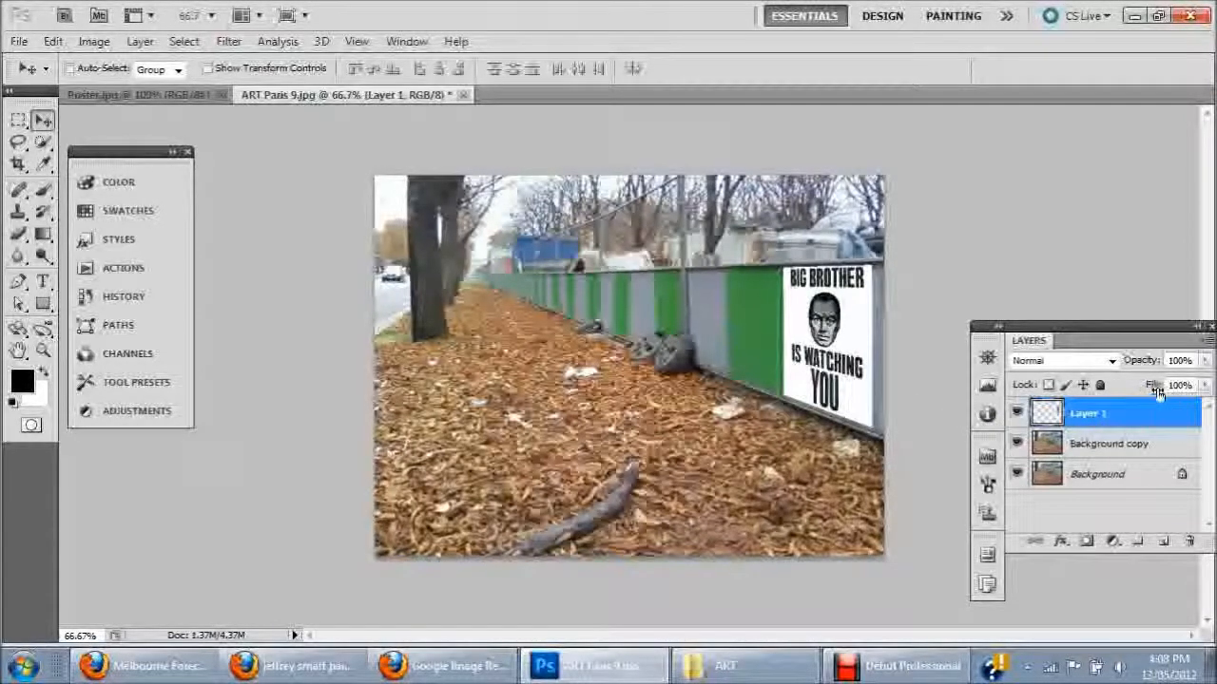
click(1205, 362)
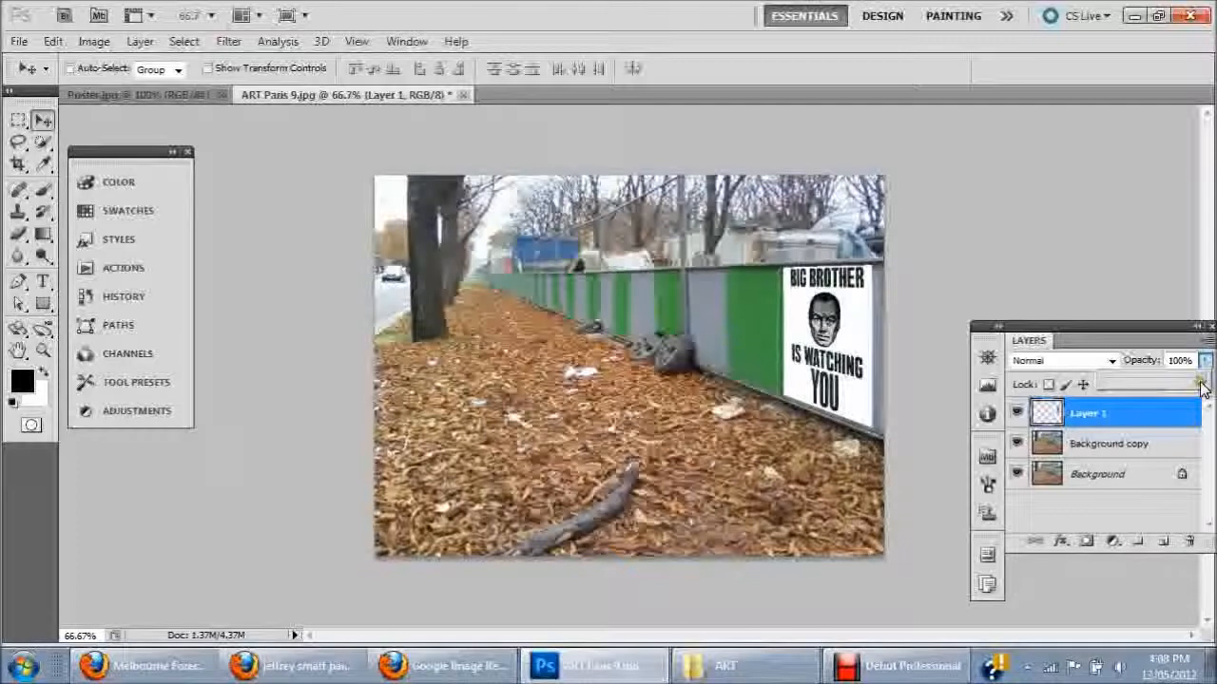
drag(1202, 385, 1154, 394)
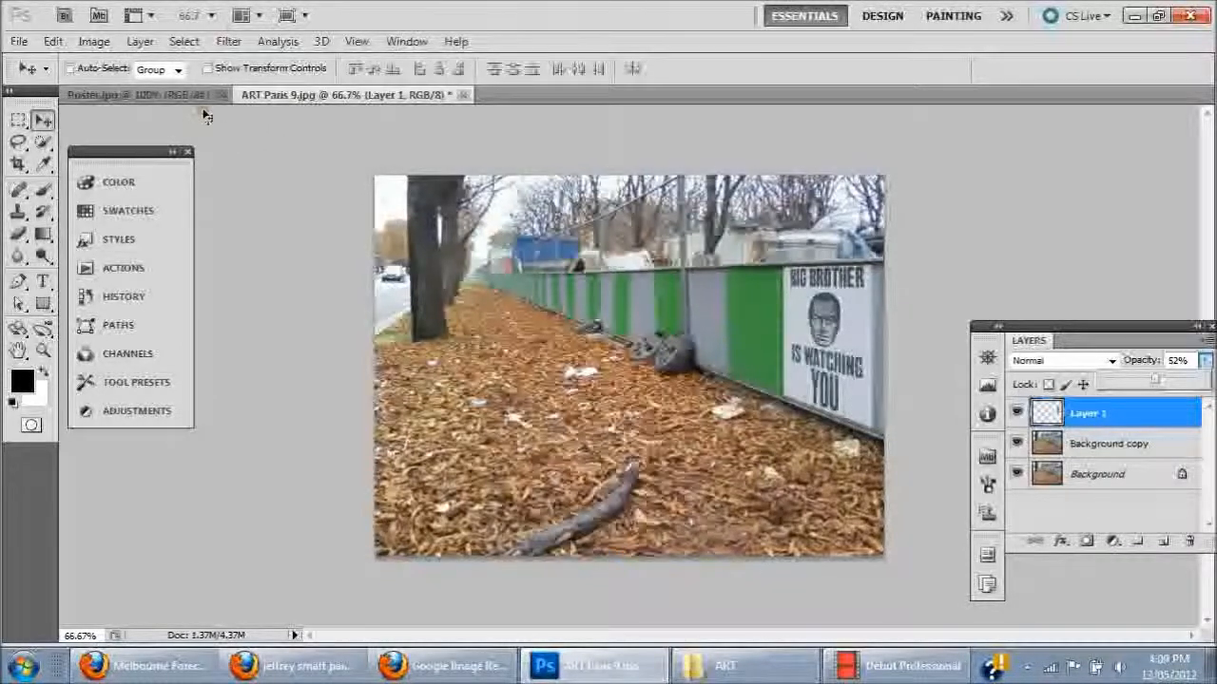
Open the Final ART Paris 9 image from the Lesson 9 VP folder
click(19, 41)
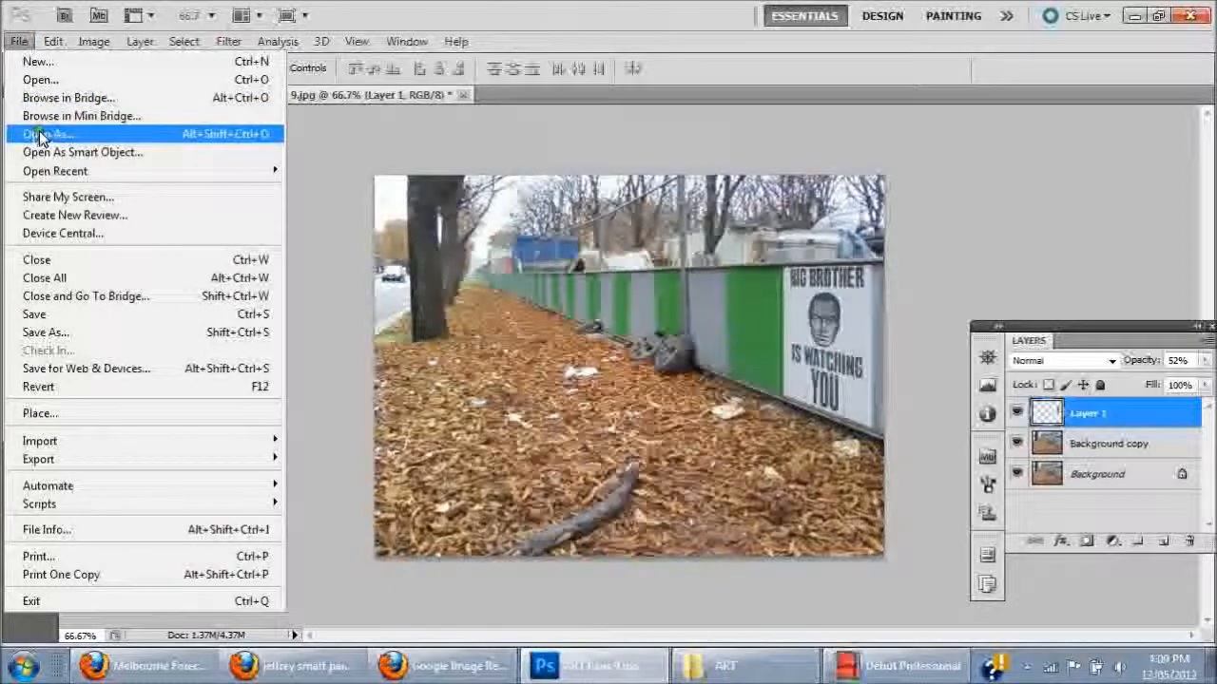
click(55, 81)
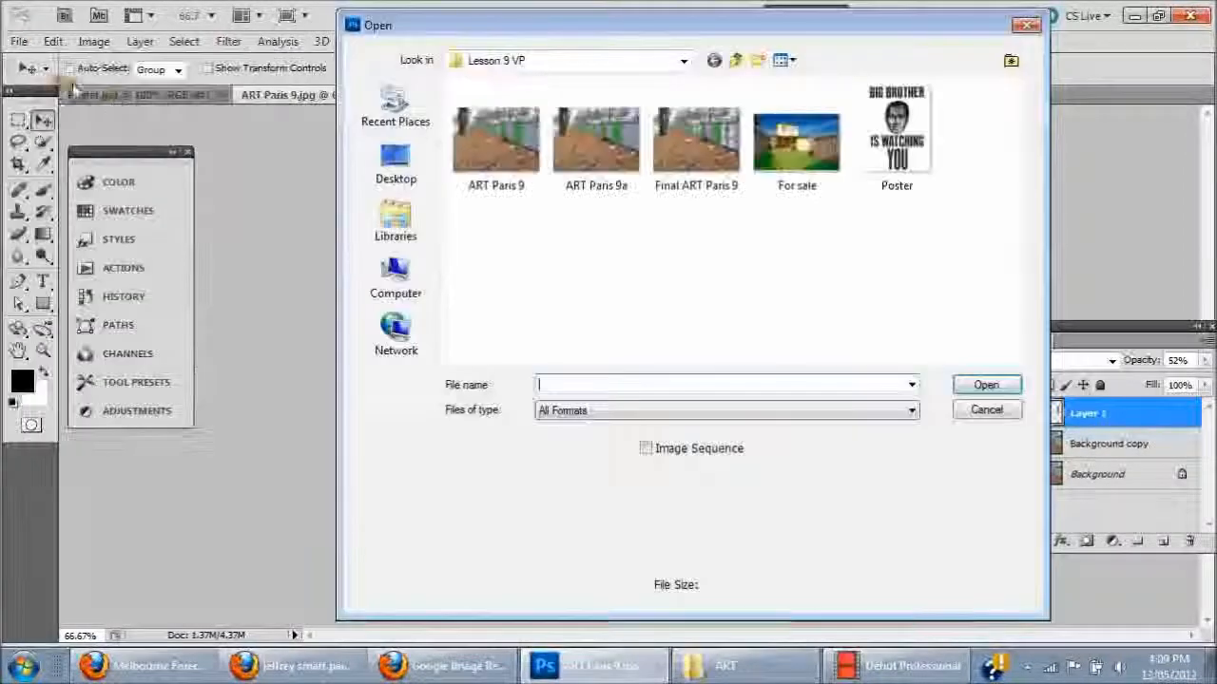
click(684, 181)
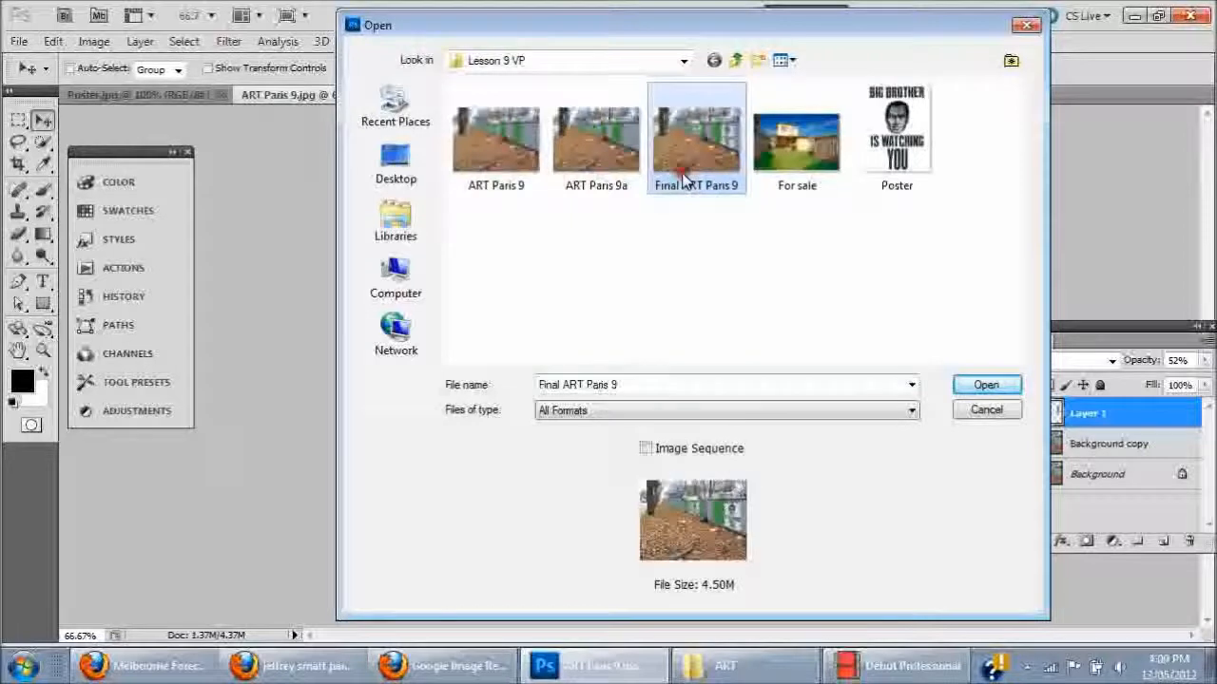
click(1013, 389)
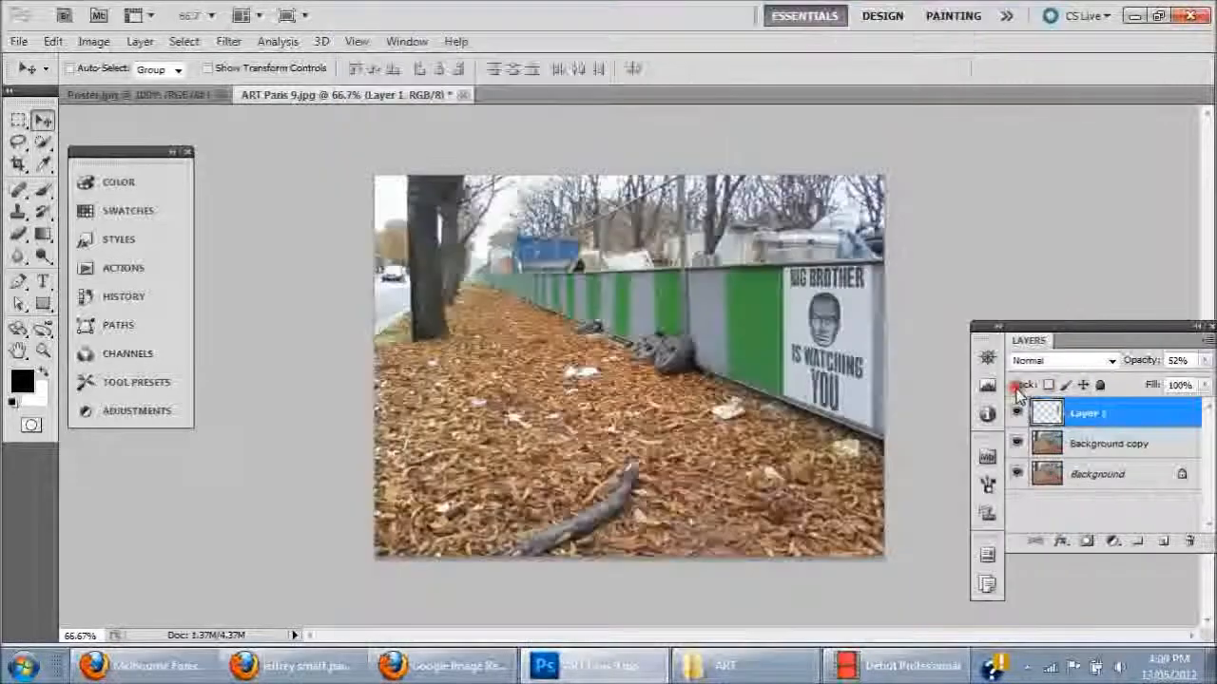